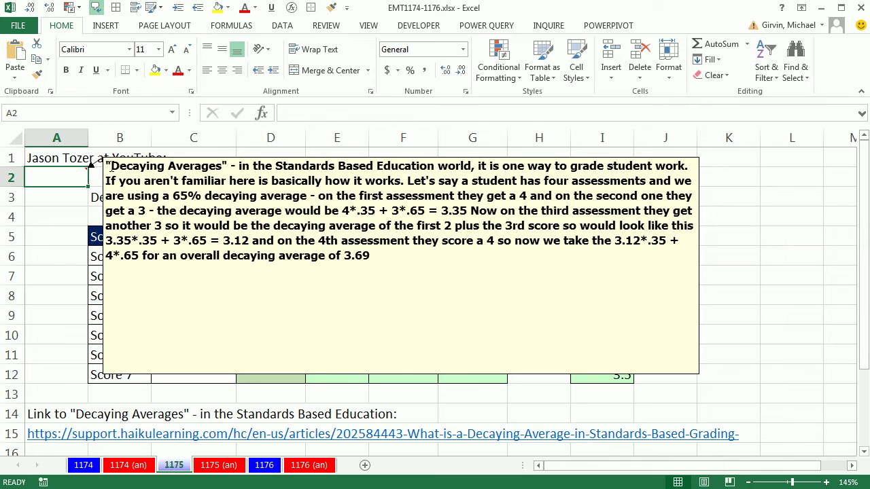
# - Highlight 'Standards Based Education' in the A2 comment, then hide the comment
pyautogui.click(155, 169)
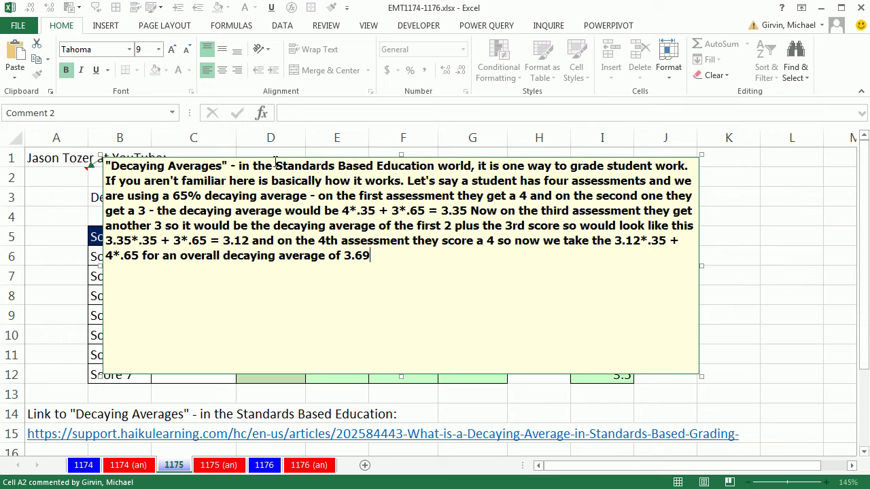
pyautogui.moveTo(275, 165); pyautogui.dragTo(435, 168)
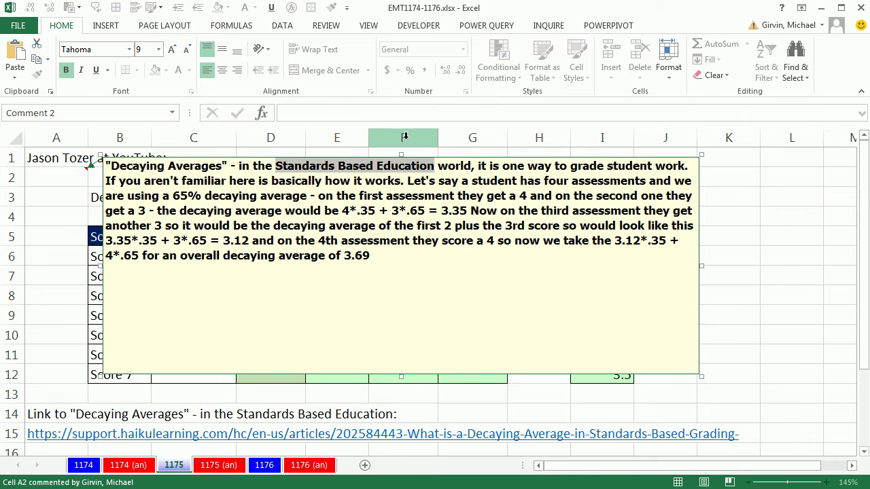
pyautogui.click(502, 421)
pyautogui.rightClick(71, 182)
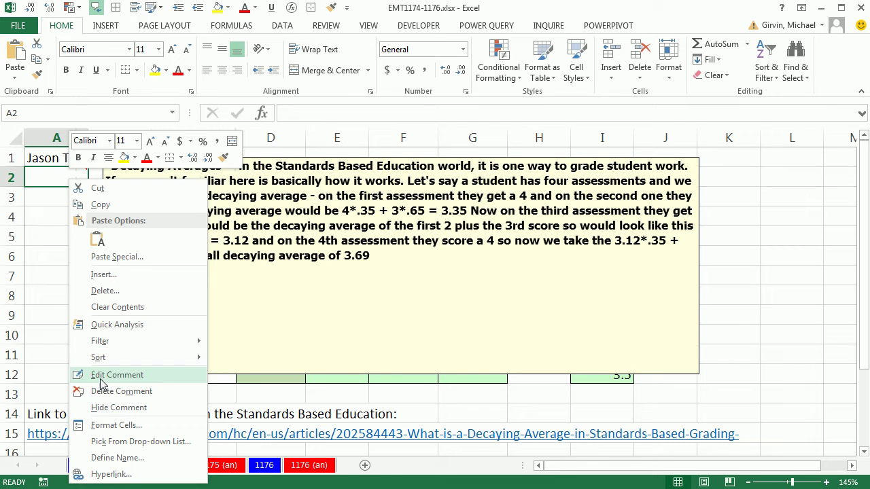
pyautogui.click(124, 406)
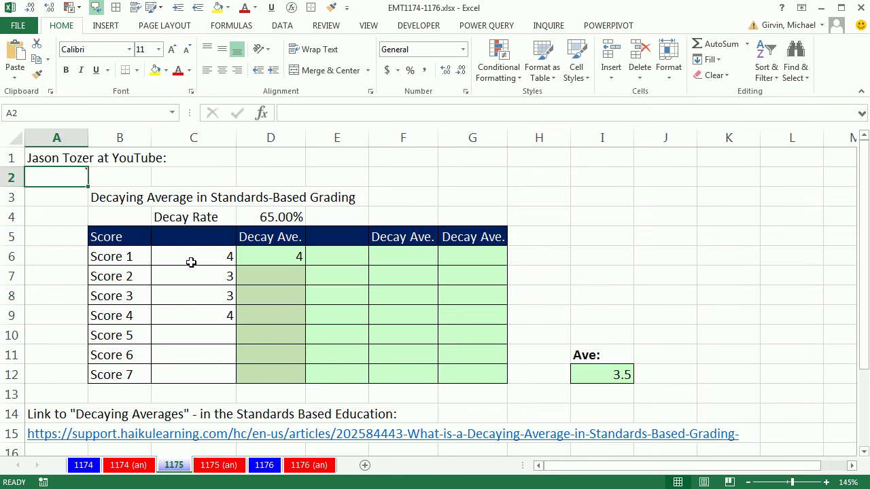
# - Show the range used by the I12 average formula, then redisplay the A2 comment
pyautogui.click(600, 378)
pyautogui.doubleClick(596, 376)
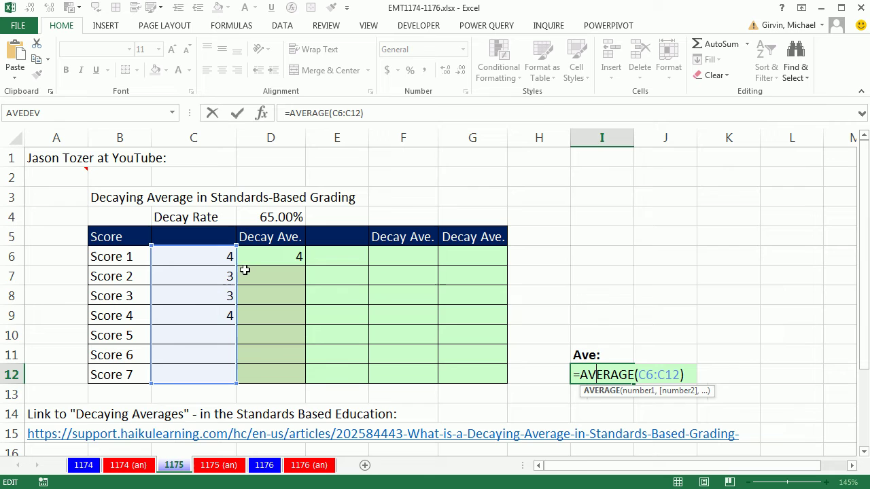
pyautogui.rightClick(60, 179)
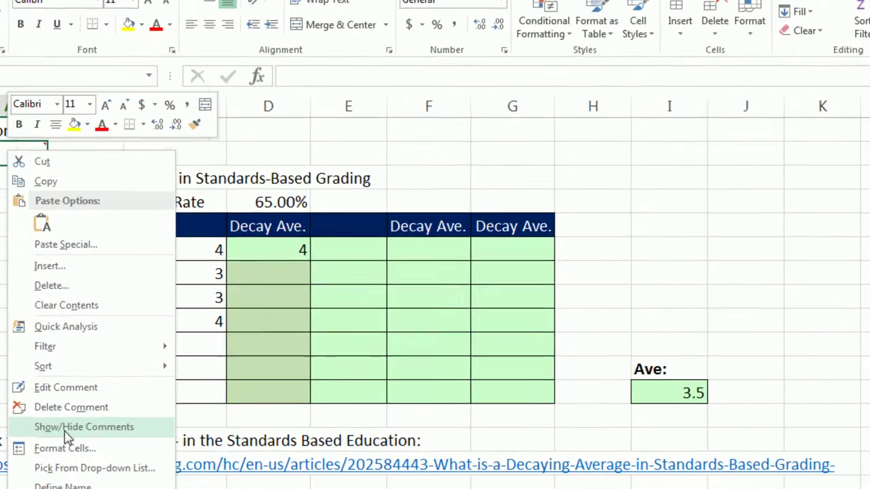
pyautogui.click(102, 404)
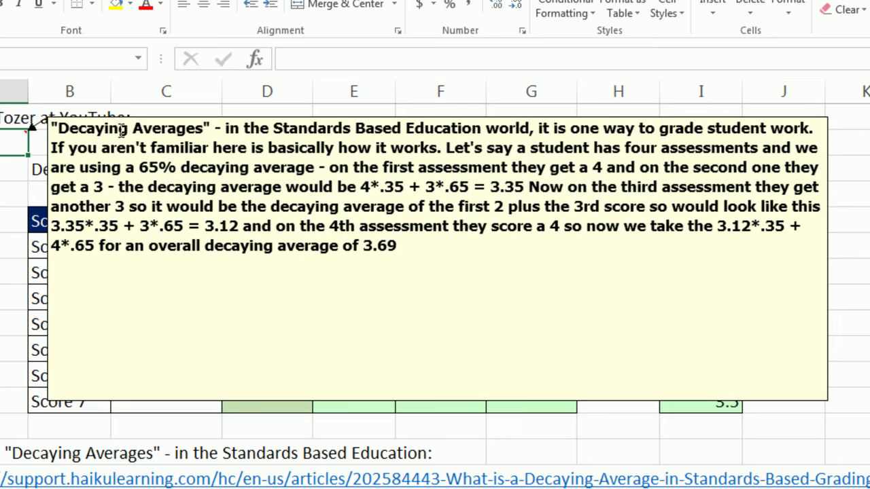
# - Highlight the first worked example in the comment: scores 4 and 3, 4*.35 + 3*.65 = 3.35
pyautogui.click(599, 166)
pyautogui.moveTo(592, 165); pyautogui.dragTo(605, 166)
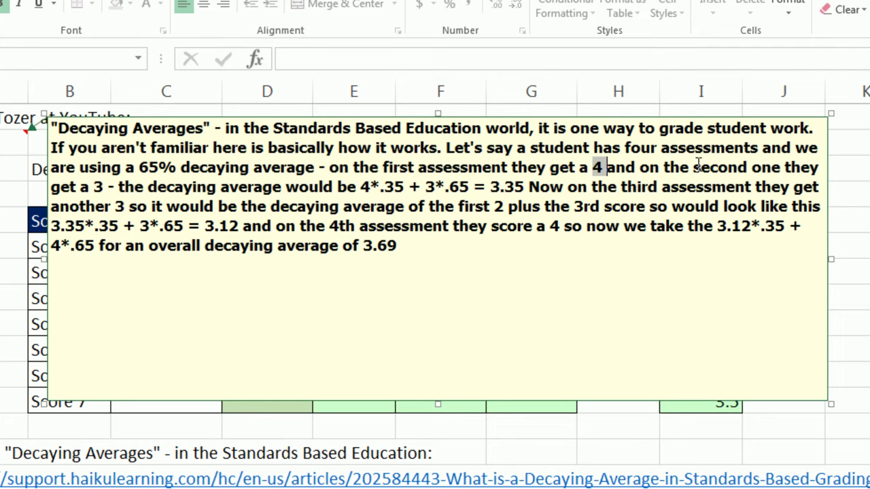
pyautogui.moveTo(694, 166); pyautogui.dragTo(102, 188)
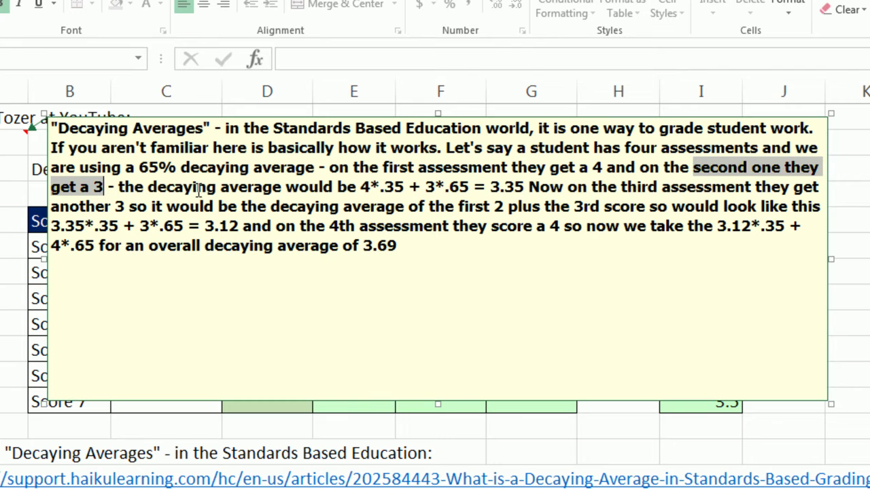
pyautogui.moveTo(360, 187); pyautogui.dragTo(406, 188)
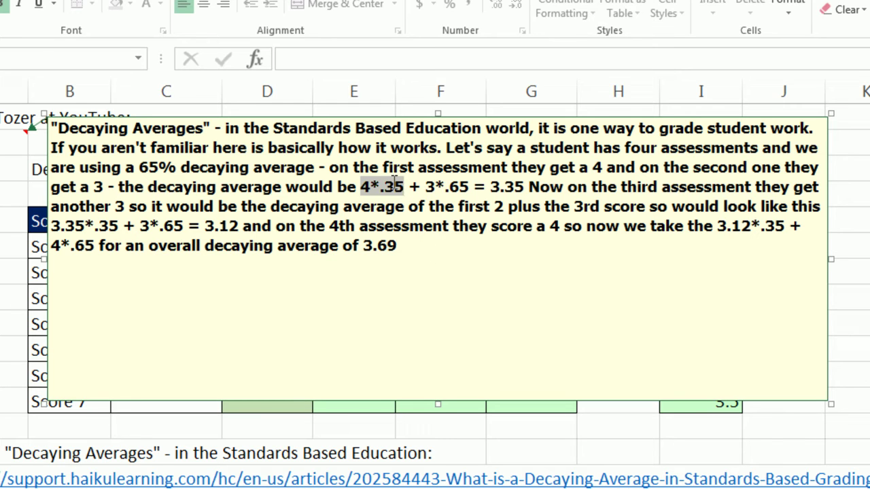
pyautogui.moveTo(428, 186); pyautogui.dragTo(439, 186)
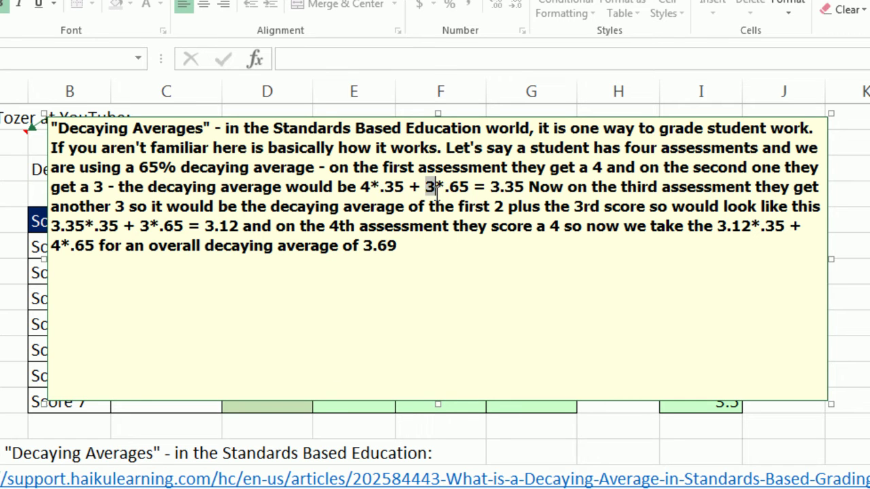
pyautogui.moveTo(489, 186); pyautogui.dragTo(526, 186)
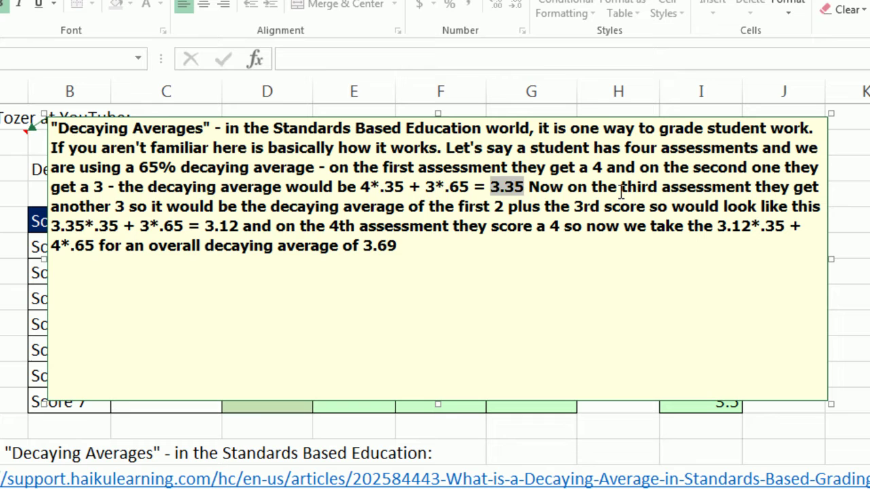
# - Highlight the third and fourth assessment calculations (3.35*.35, 3.12*.35), then hide the comment
pyautogui.moveTo(621, 193); pyautogui.dragTo(125, 216)
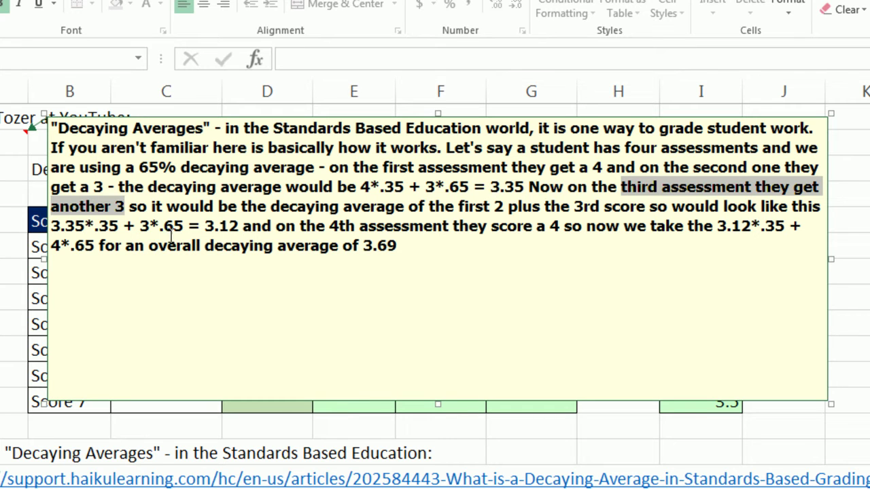
pyautogui.moveTo(52, 227); pyautogui.dragTo(120, 229)
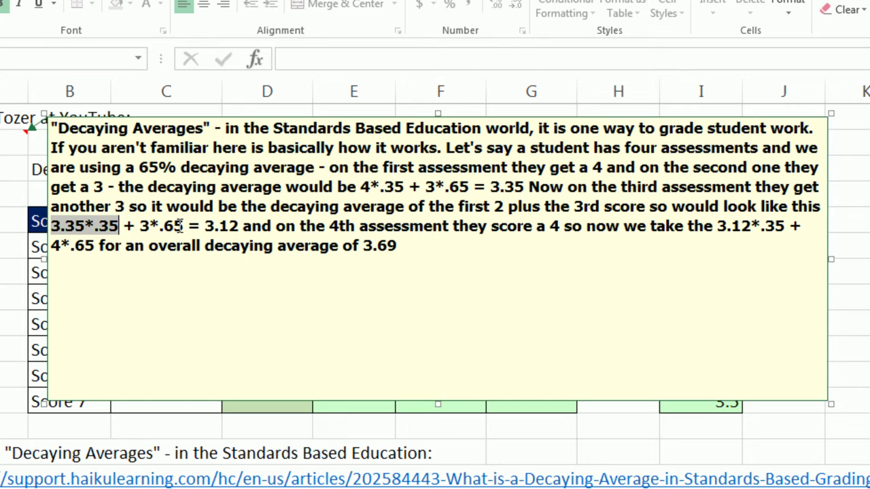
pyautogui.moveTo(330, 226); pyautogui.dragTo(561, 228)
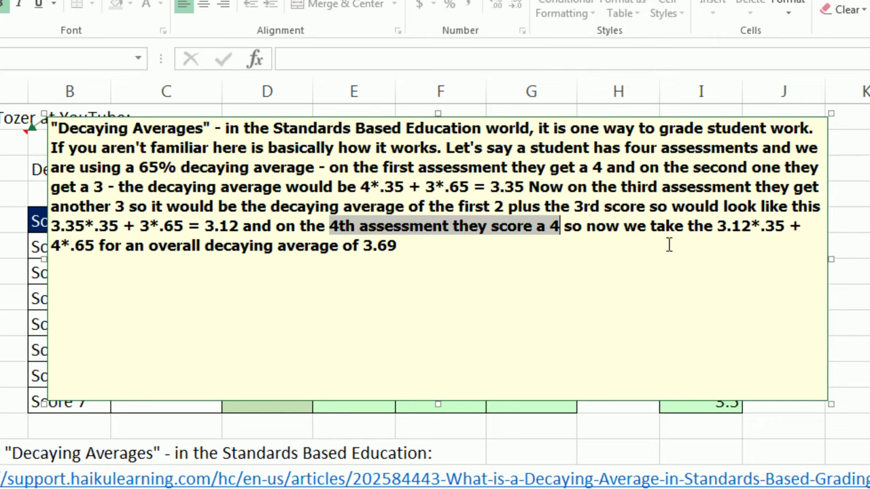
pyautogui.moveTo(717, 226); pyautogui.dragTo(783, 224)
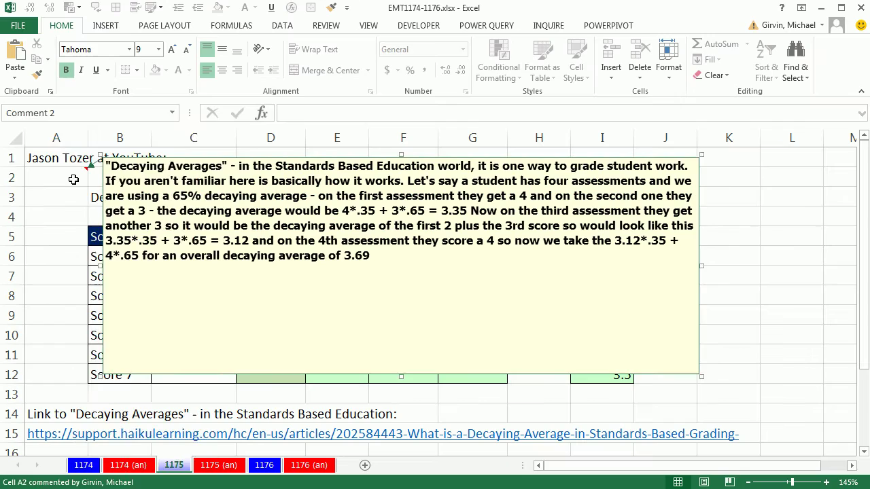
pyautogui.rightClick(12, 146)
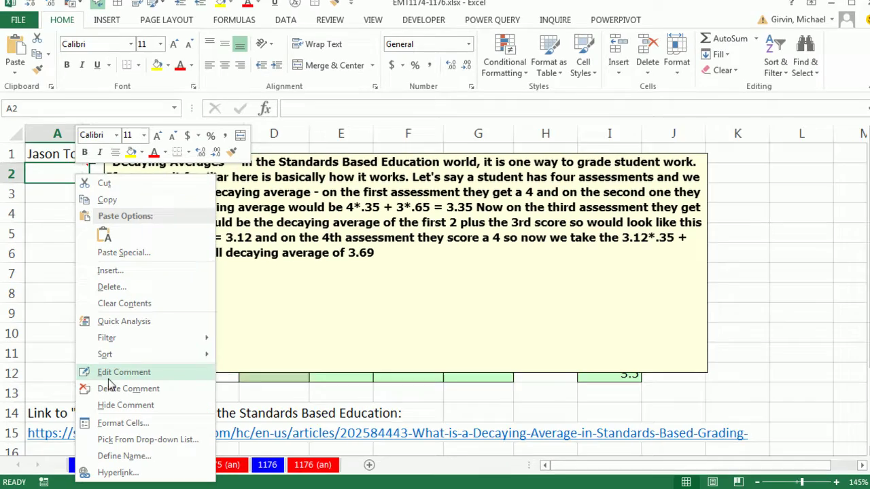
pyautogui.click(124, 406)
# - Enter =C6 in D6 as the first decay average
pyautogui.click(259, 256)
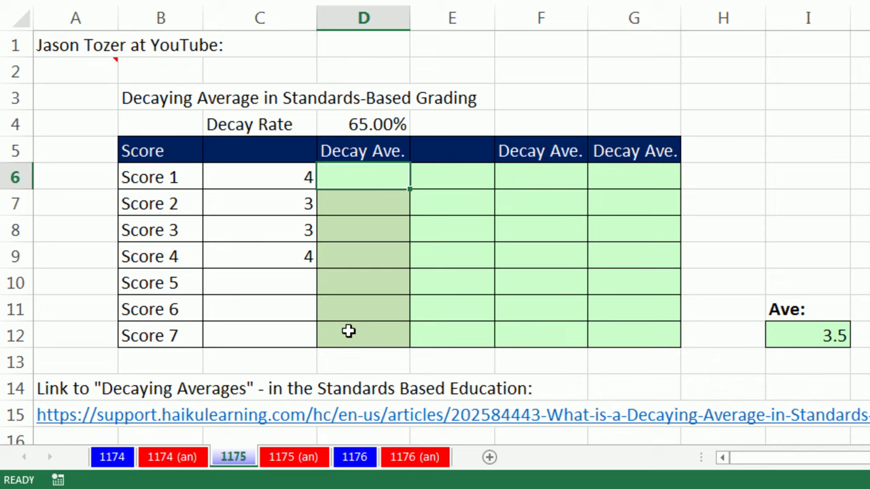
pyautogui.write('=')
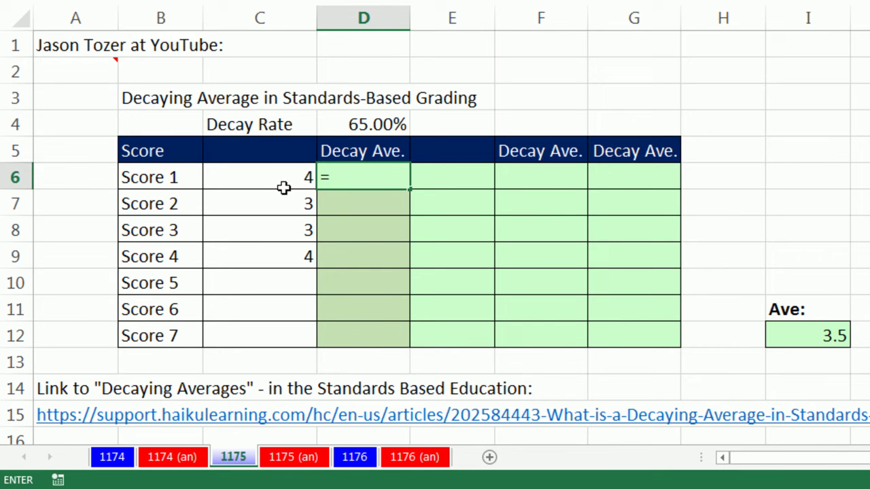
pyautogui.click(279, 180)
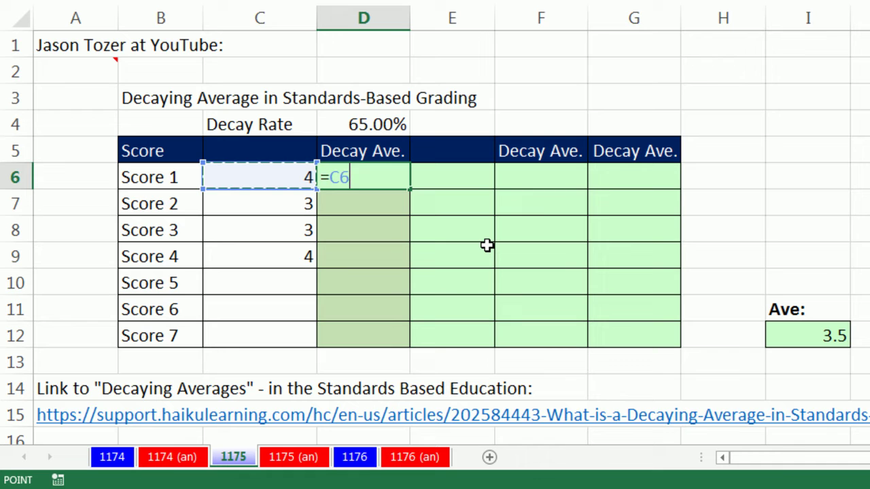
pyautogui.press('Return')
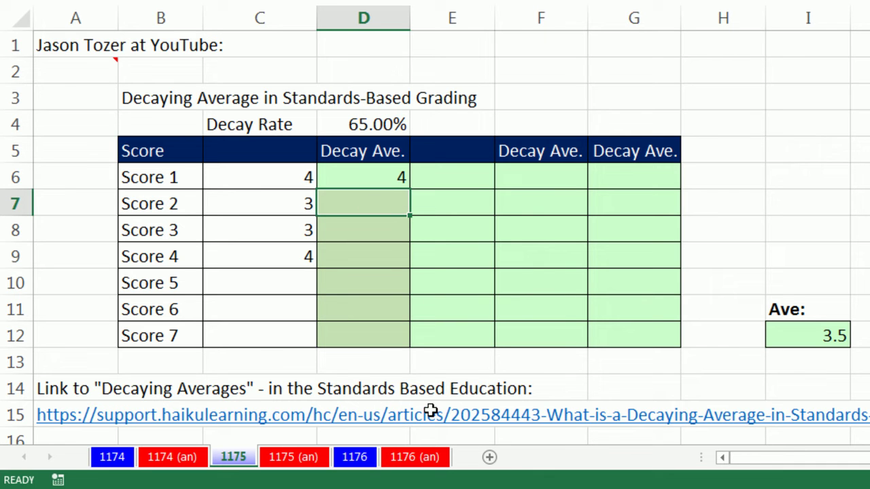
# - Enter =D6*(1-$D$4)+C7*$D$4 in D7 as the decaying-average formula
pyautogui.write('=')
pyautogui.press('Up')
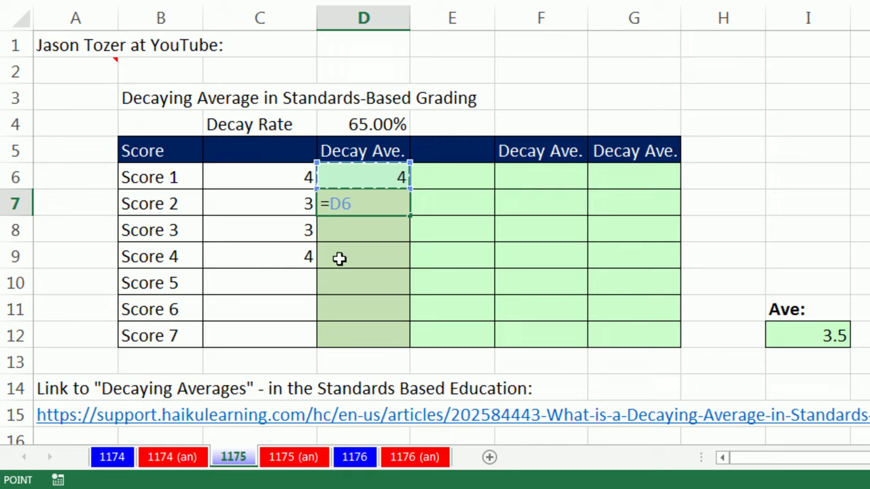
pyautogui.write('*(1-')
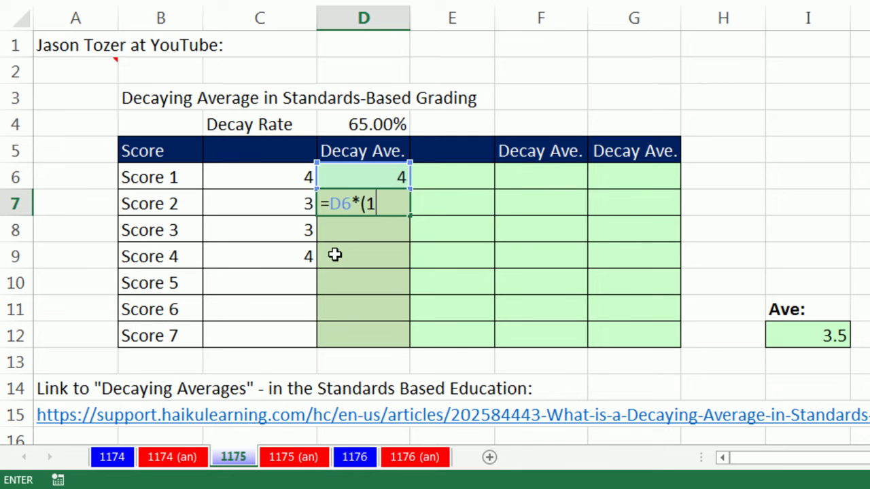
pyautogui.click(369, 121)
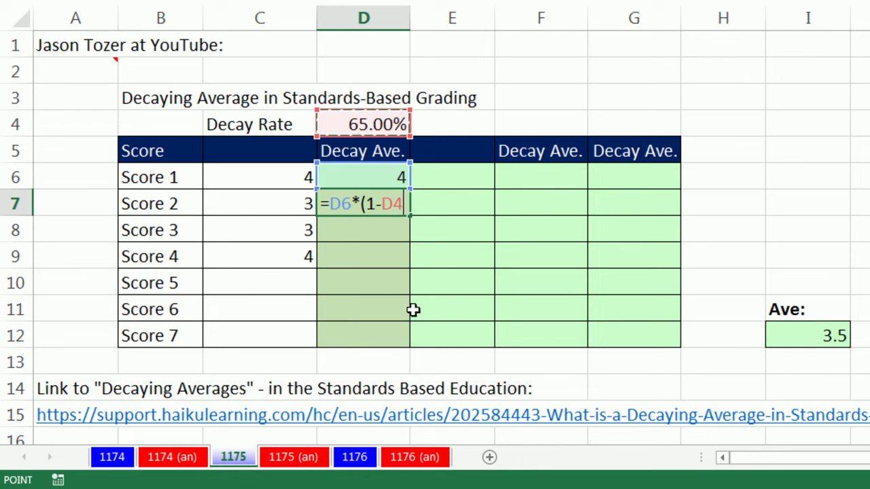
pyautogui.press('F4')
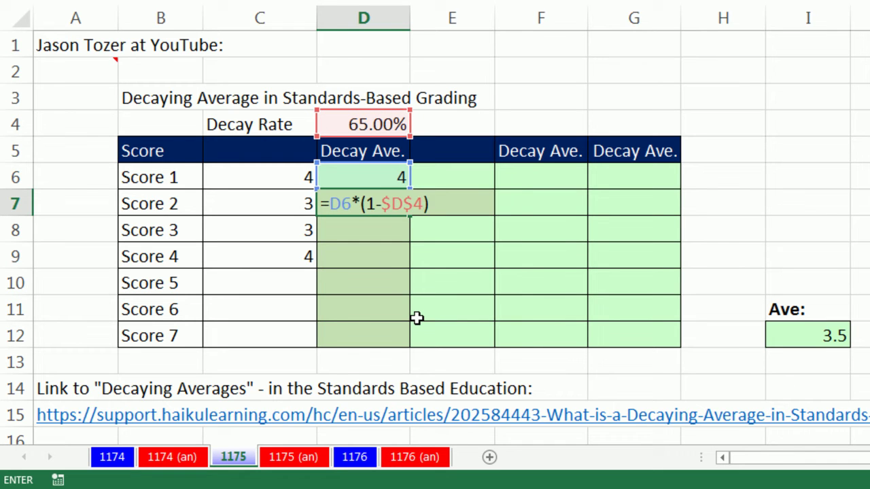
pyautogui.write('+')
pyautogui.press('Left')
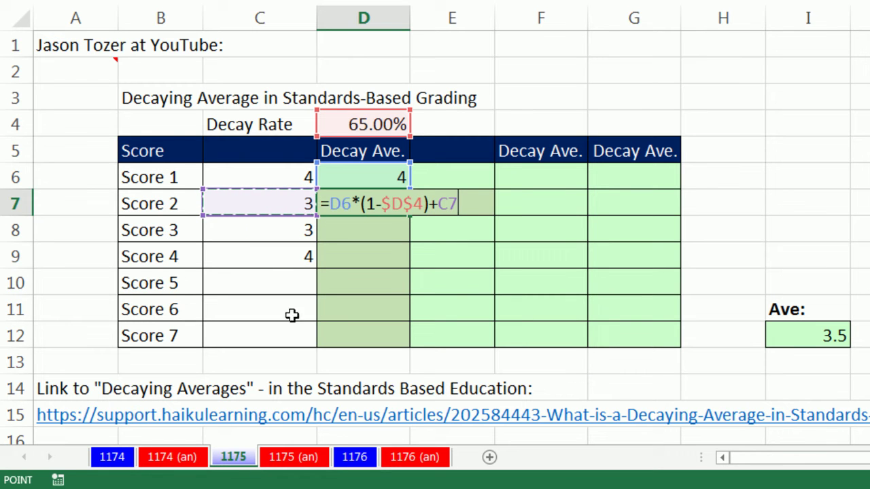
pyautogui.write('*')
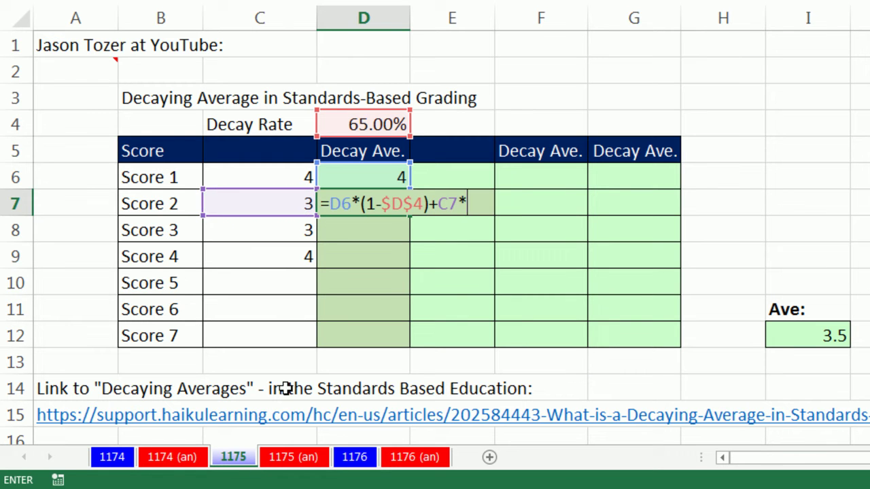
pyautogui.click(350, 124)
pyautogui.press('F4')
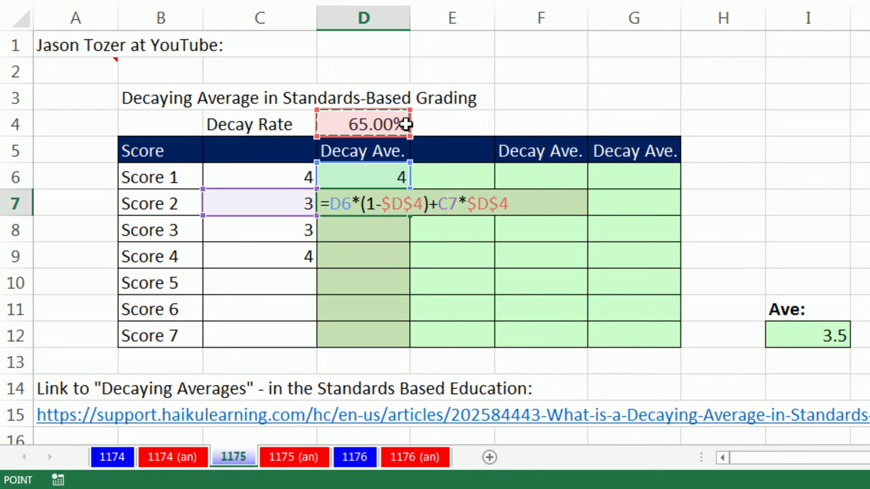
pyautogui.hotkey('ctrl', 'Return')
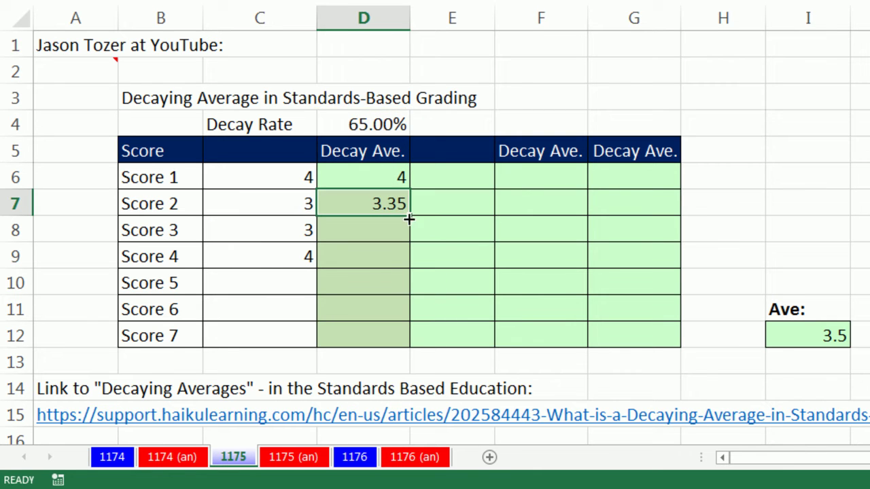
# - Fill the D7 formula down to D12 and check D8's result
pyautogui.moveTo(410, 215); pyautogui.dragTo(416, 345)
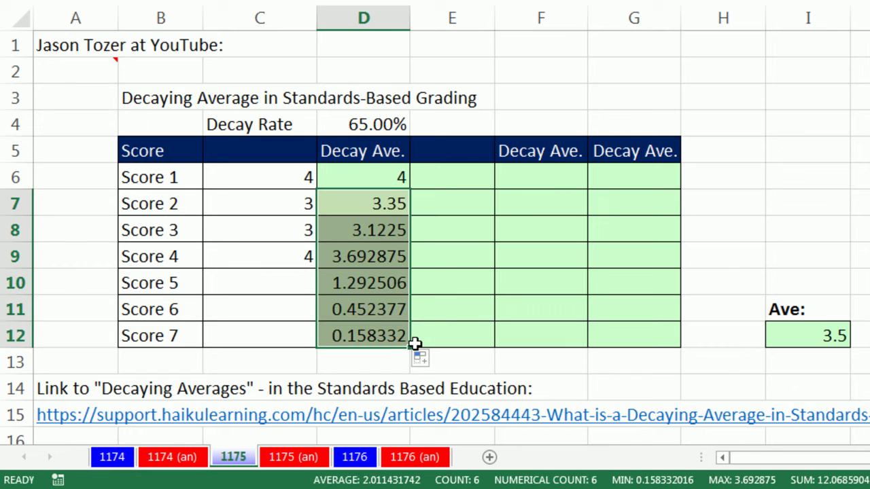
pyautogui.click(391, 232)
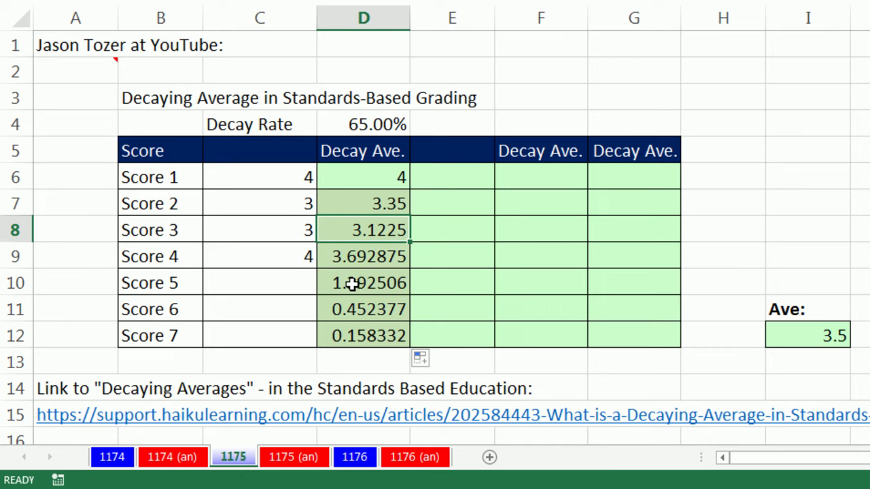
pyautogui.click(352, 204)
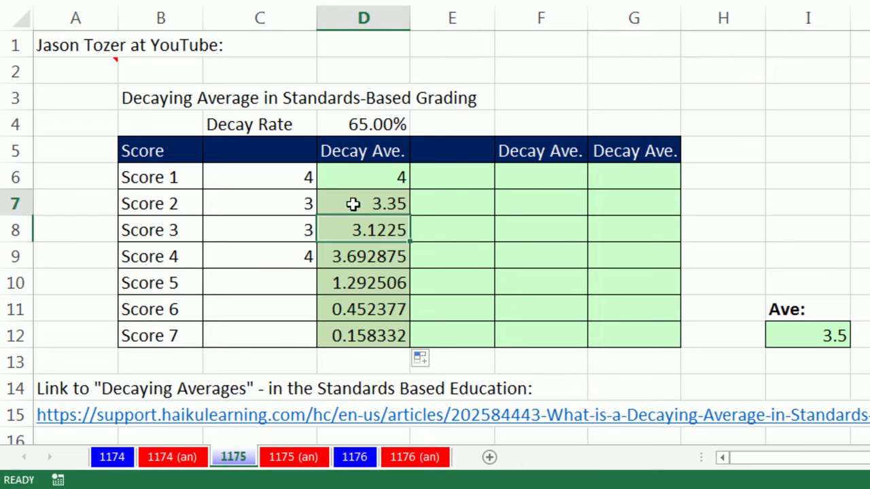
# - Start wrapping D7's formula in an IF that tests C7=""
pyautogui.press('F2')
pyautogui.click(326, 204)
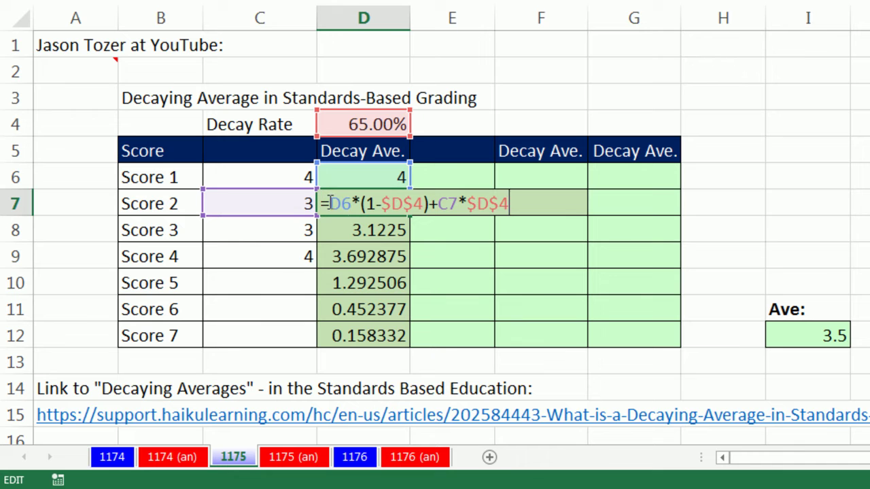
pyautogui.write('IF(')
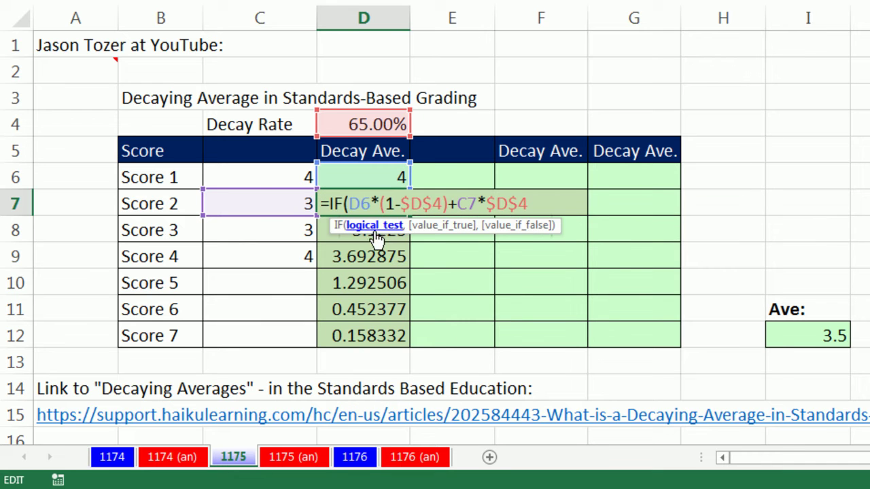
pyautogui.click(292, 197)
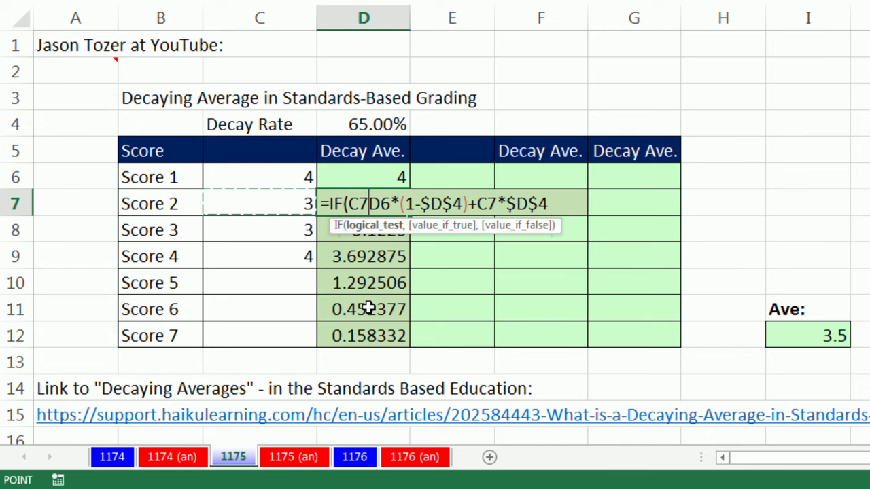
pyautogui.write('=')
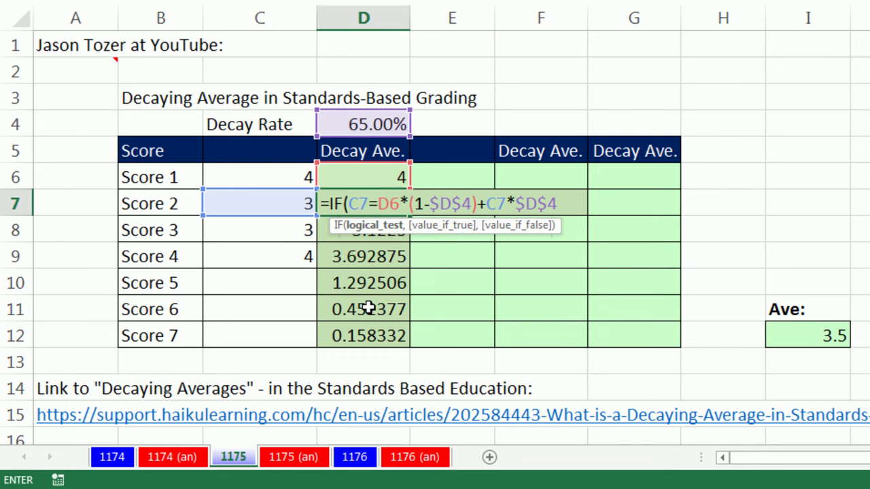
pyautogui.write('""')
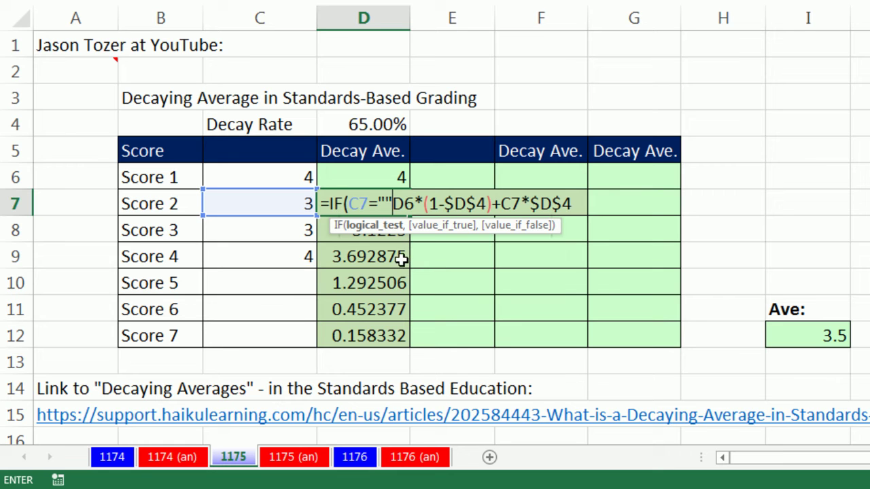
pyautogui.write(',')
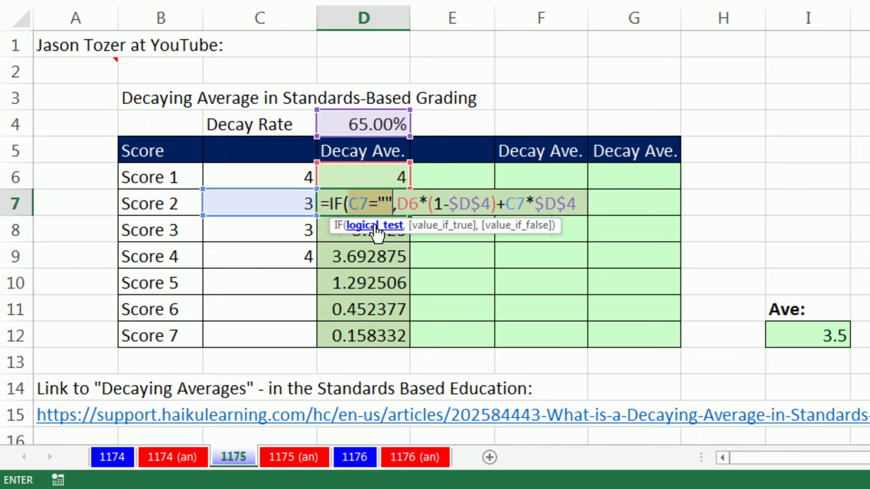
# - Return "" for a blank score, else the decay calculation, and fill D7 down to D12
pyautogui.click(423, 229)
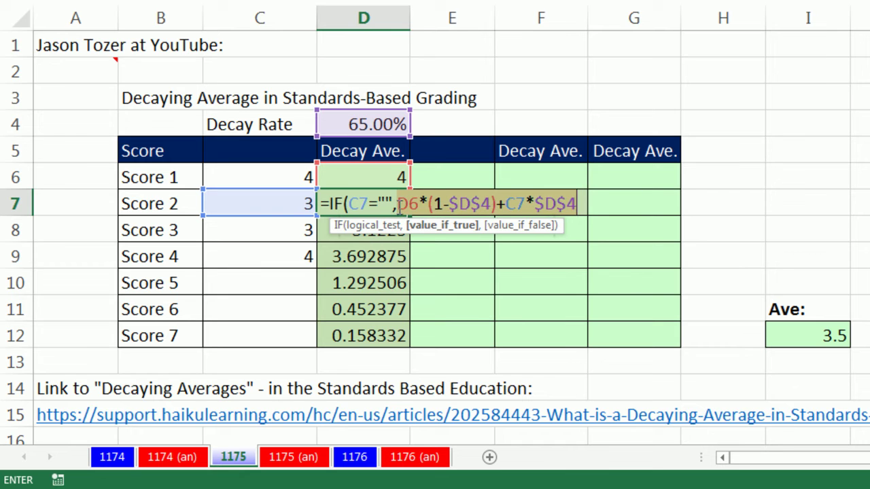
pyautogui.press('F2')
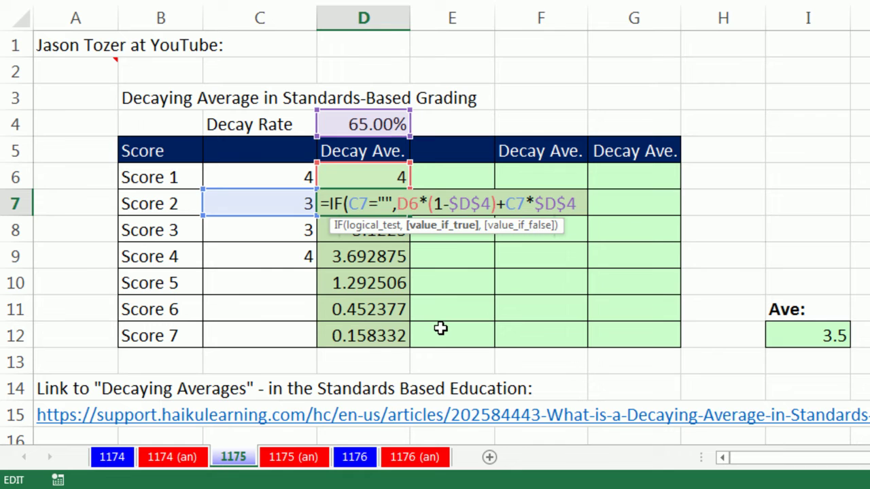
pyautogui.write('""')
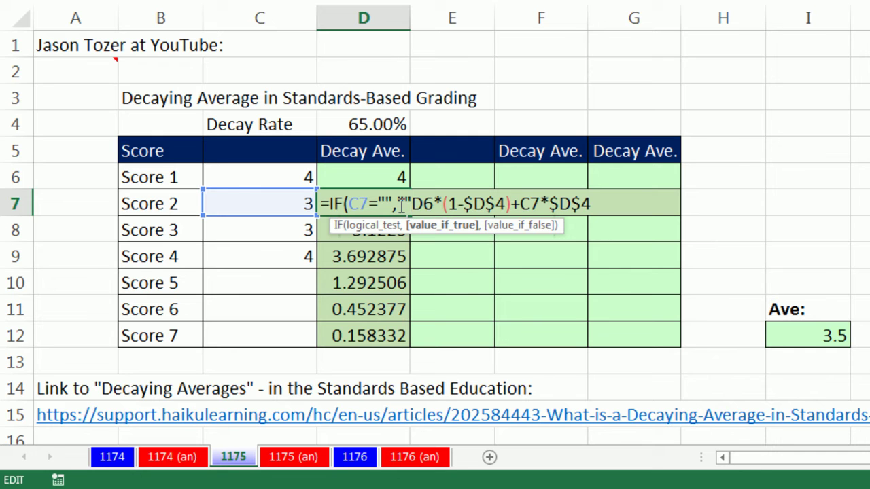
pyautogui.write(',')
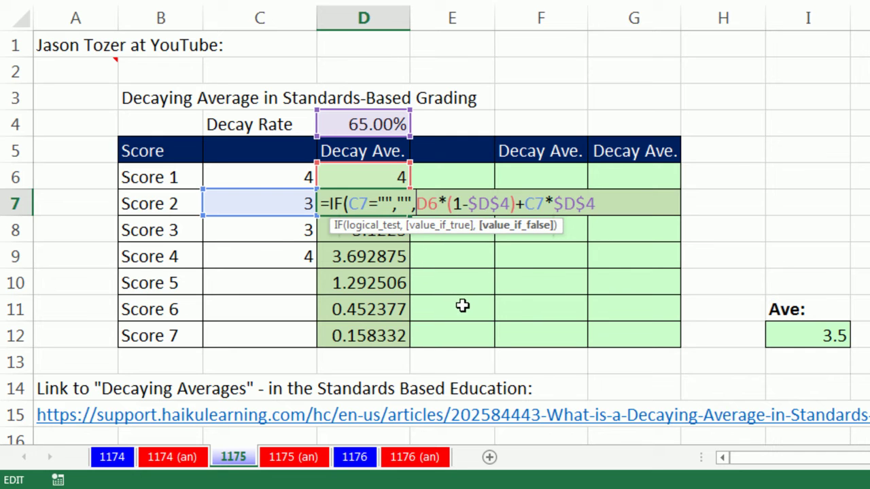
pyautogui.click(502, 230)
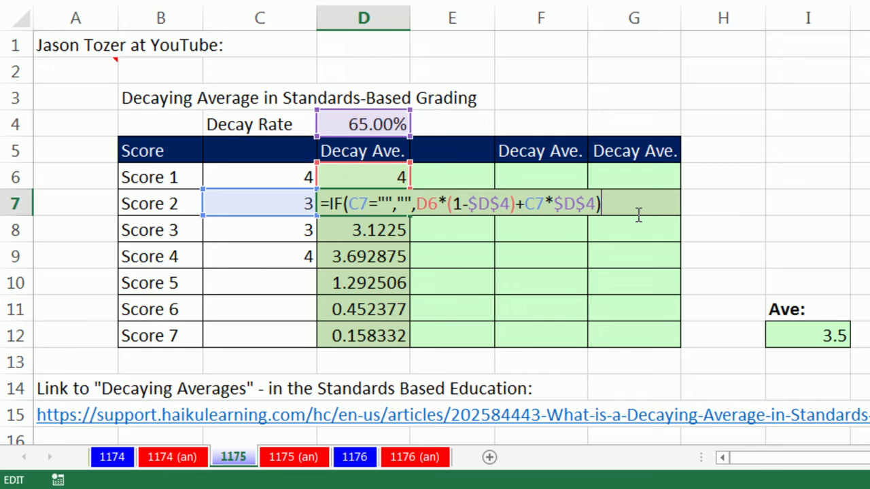
pyautogui.hotkey('ctrl', 'Return')
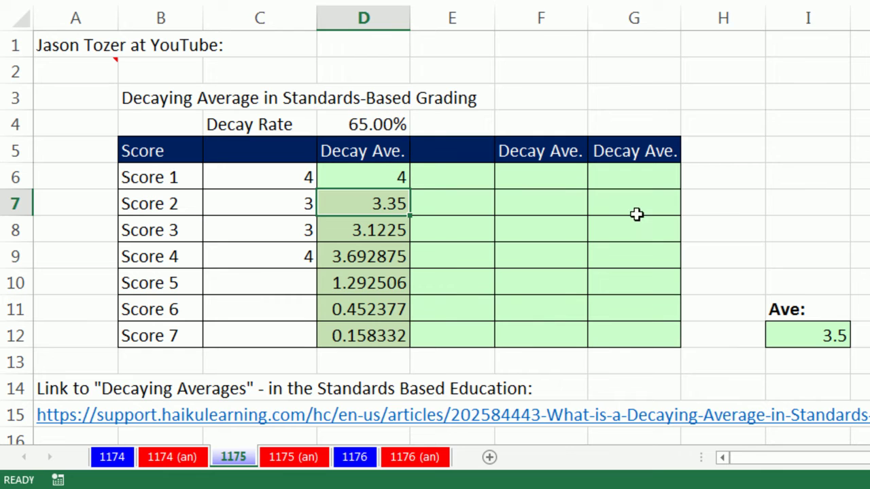
pyautogui.doubleClick(410, 215)
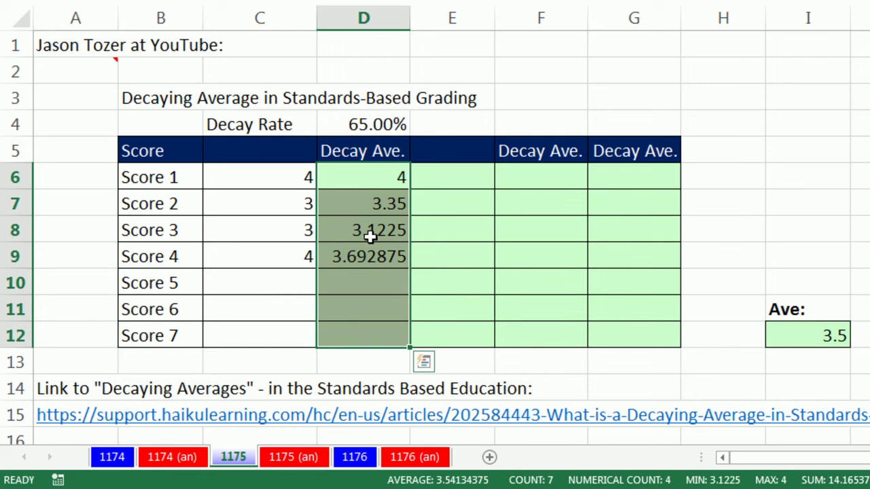
pyautogui.doubleClick(373, 282)
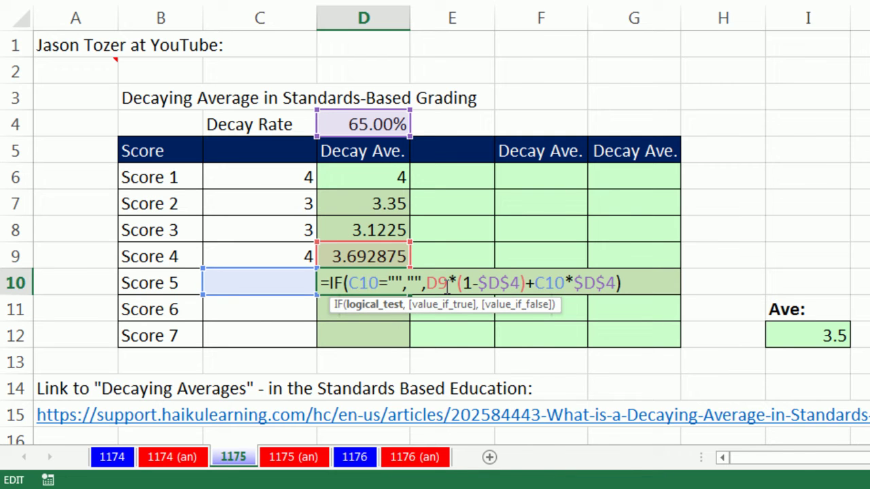
pyautogui.doubleClick(416, 285)
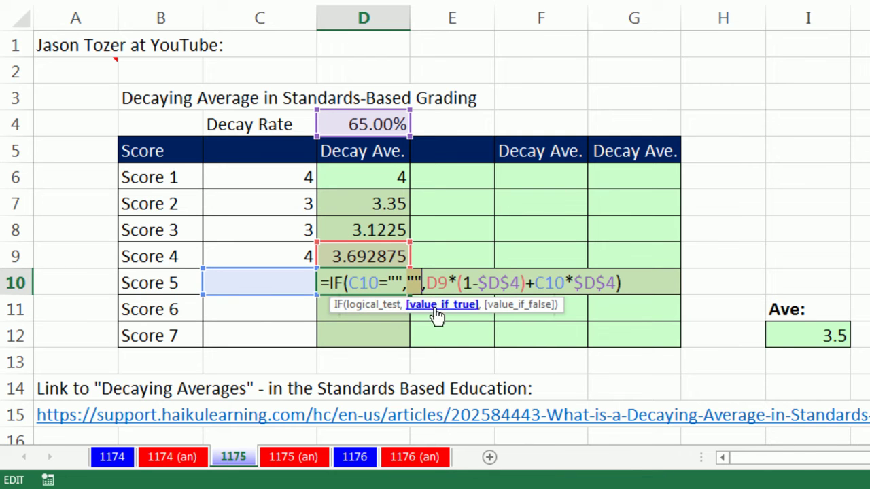
pyautogui.click(516, 305)
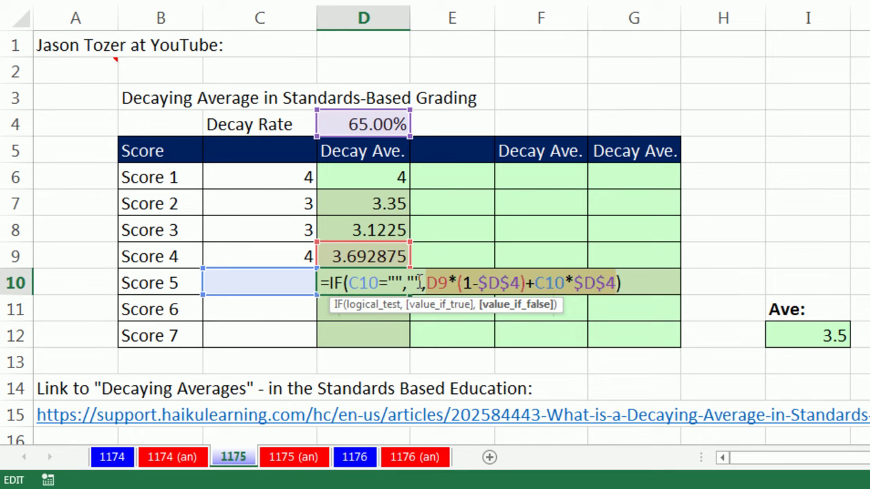
pyautogui.hotkey('ctrl', 'Return')
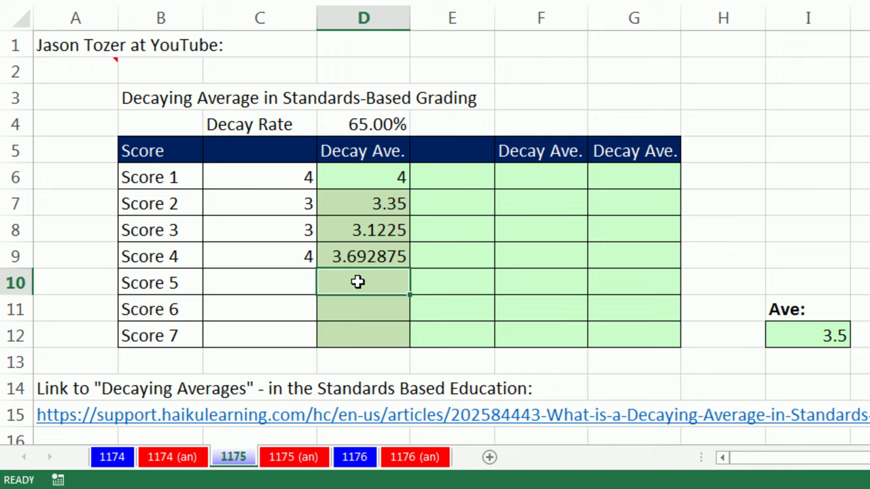
pyautogui.doubleClick(358, 282)
pyautogui.click(423, 282)
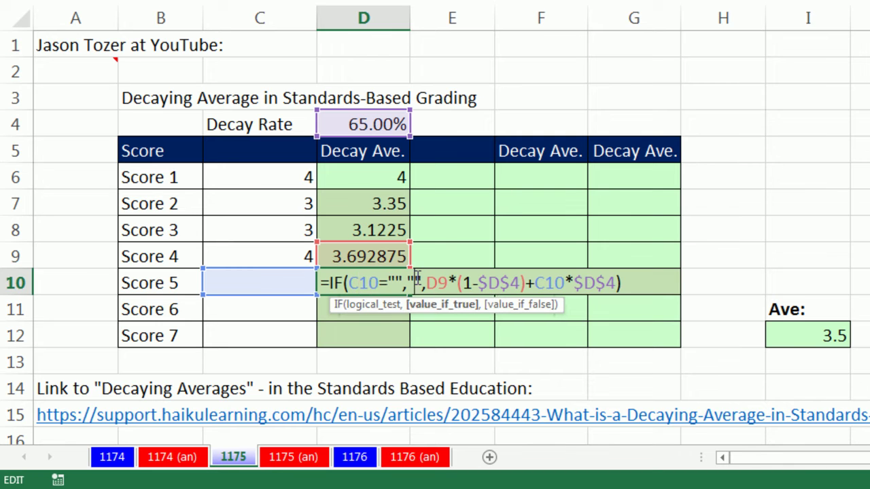
pyautogui.click(421, 307)
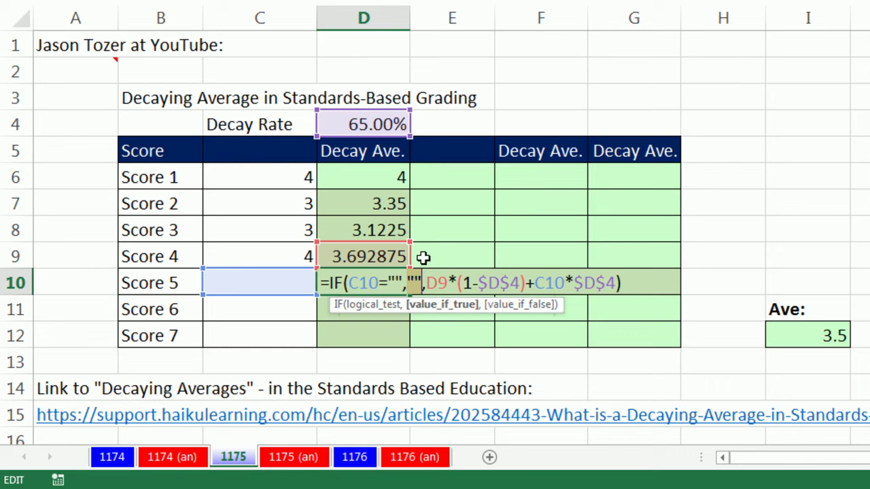
pyautogui.press('Escape')
pyautogui.click(386, 250)
pyautogui.doubleClick(387, 251)
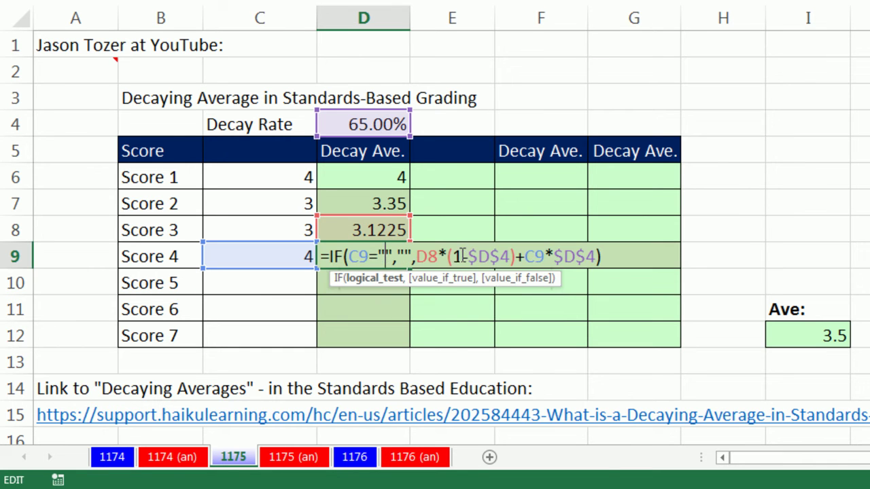
pyautogui.click(504, 279)
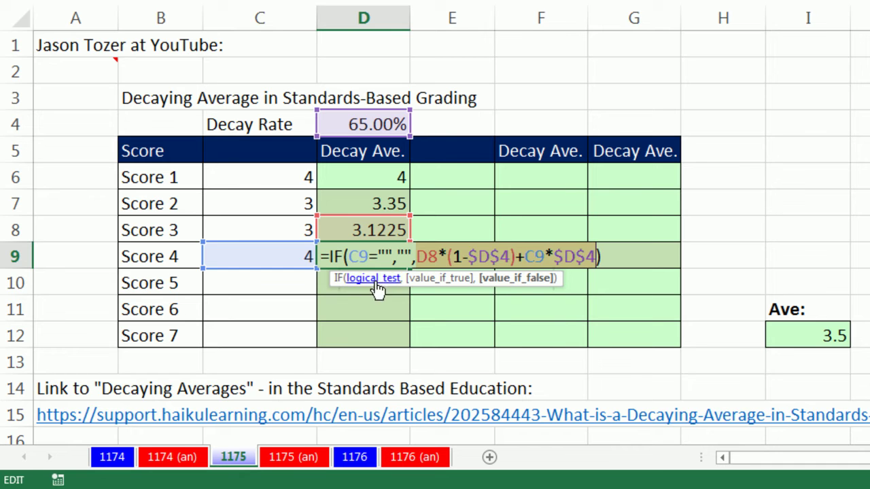
pyautogui.hotkey('ctrl', 'Return')
pyautogui.click(711, 254)
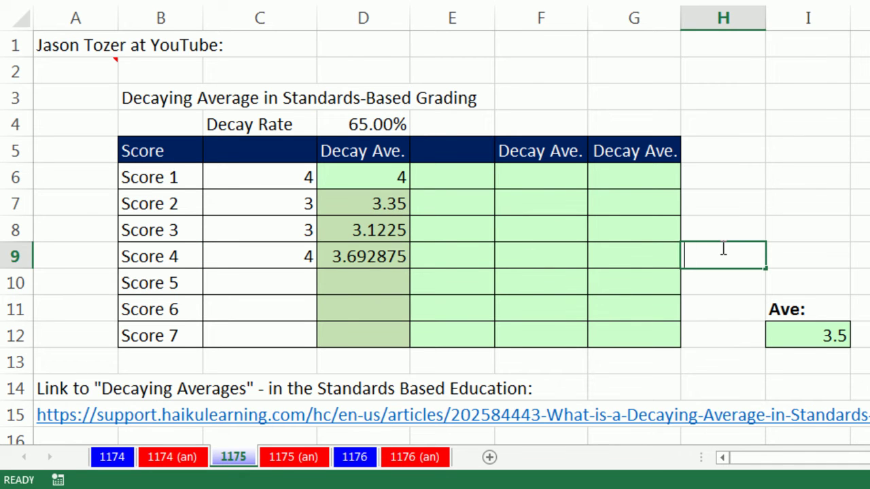
pyautogui.write('=len')
pyautogui.press('Tab')
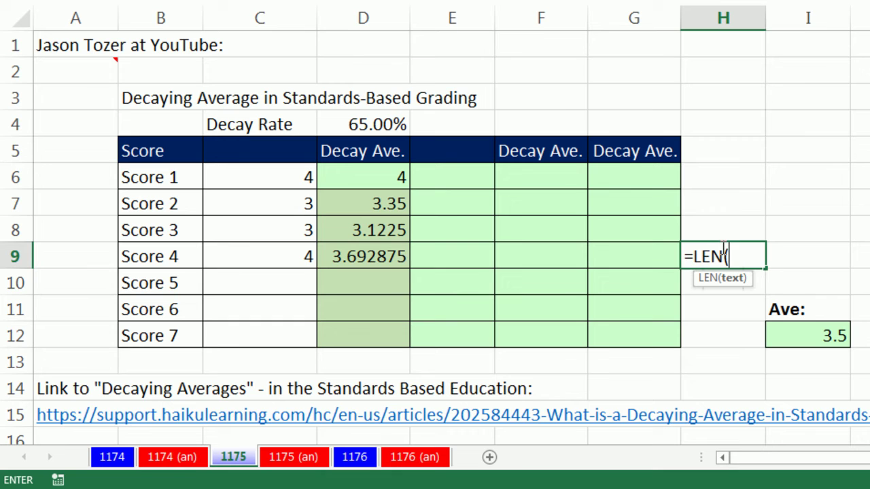
pyautogui.click(403, 257)
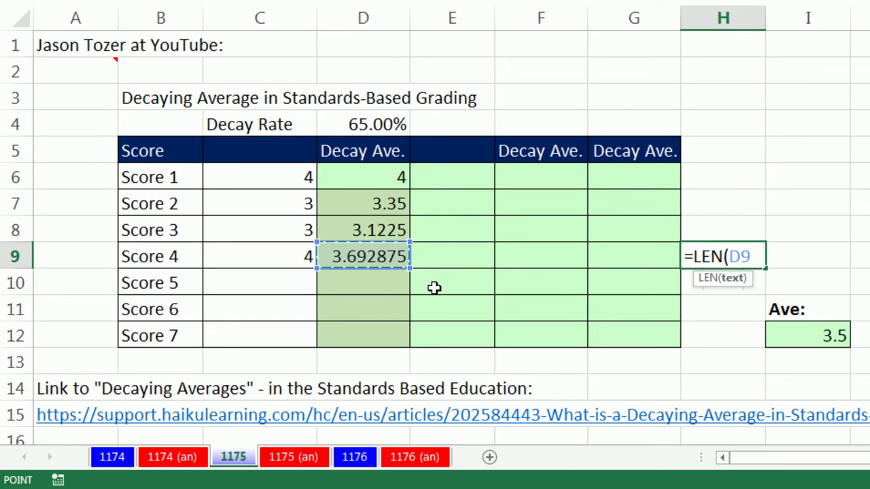
pyautogui.hotkey('ctrl', 'Return')
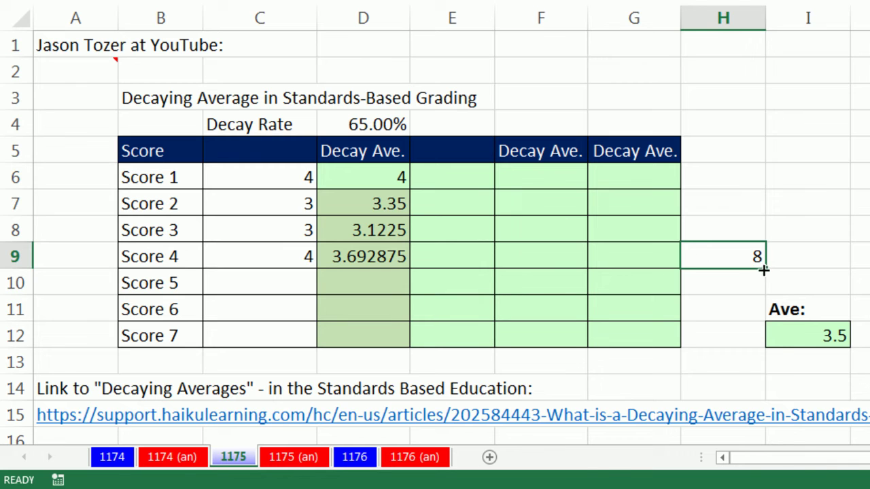
pyautogui.moveTo(765, 270); pyautogui.dragTo(767, 293)
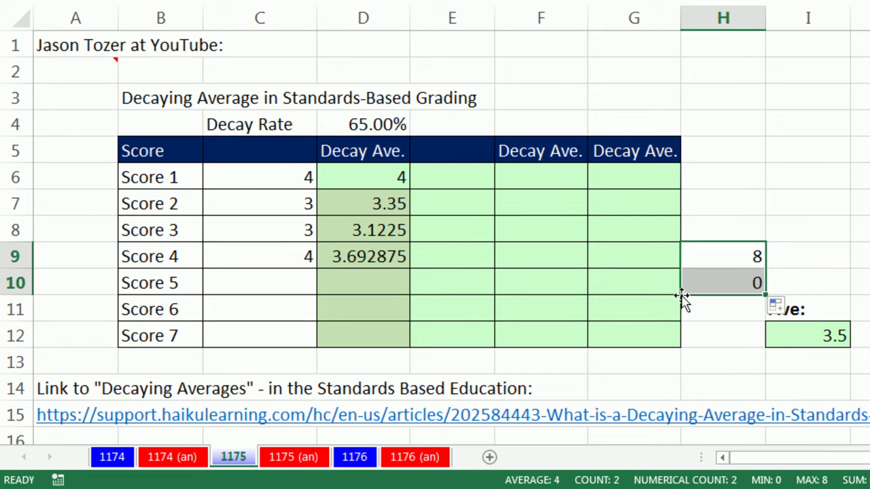
pyautogui.doubleClick(400, 284)
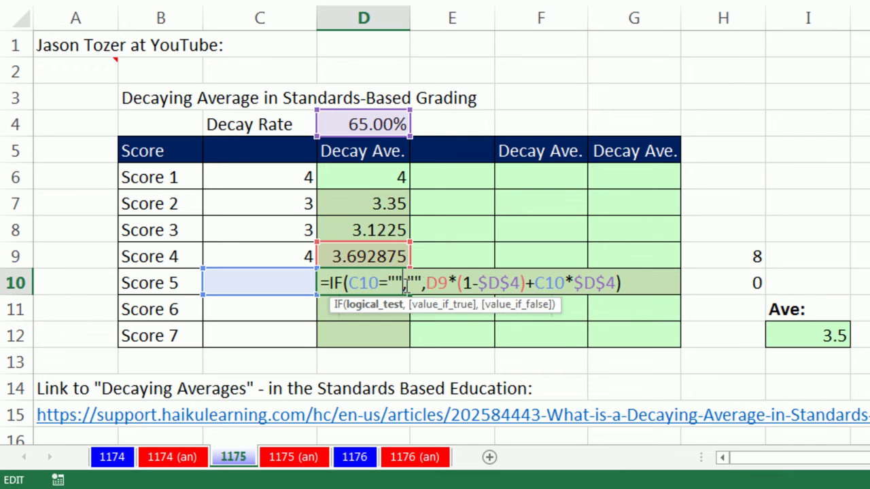
pyautogui.doubleClick(419, 281)
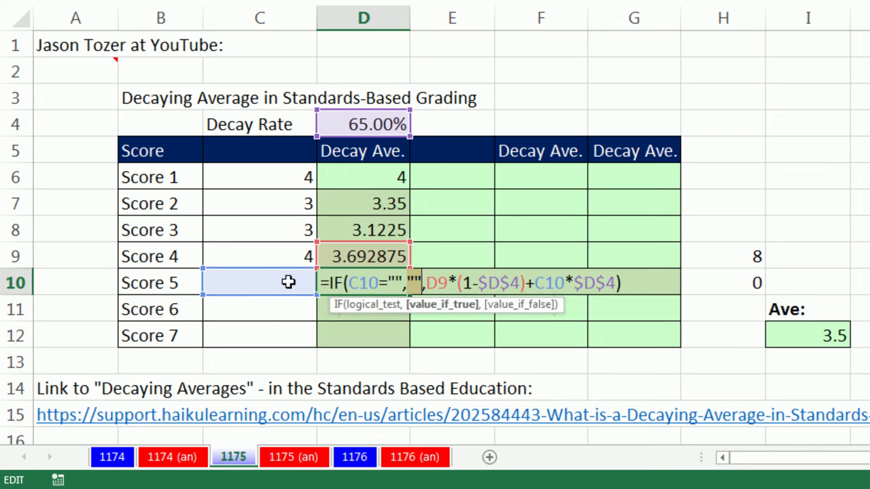
pyautogui.click(416, 283)
# - Select the leftover values in H9:H10 and review the column D results
pyautogui.press('Escape')
pyautogui.moveTo(743, 255); pyautogui.dragTo(752, 281)
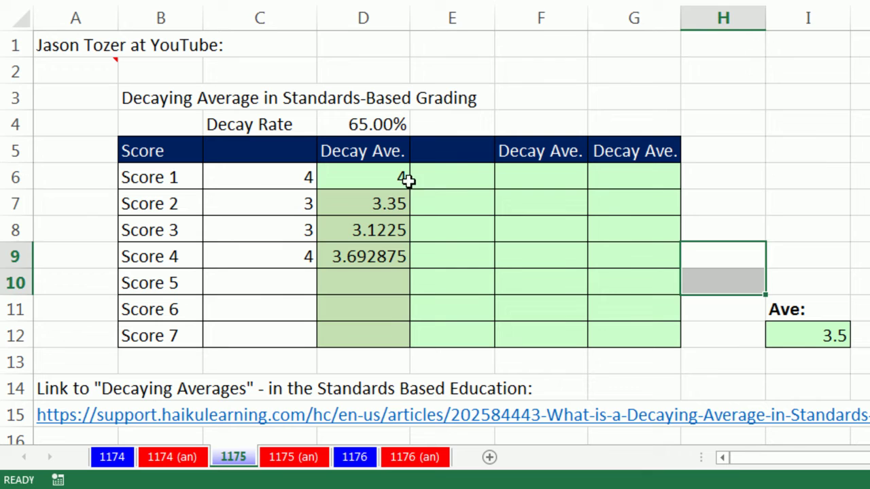
pyautogui.moveTo(390, 177); pyautogui.dragTo(386, 346)
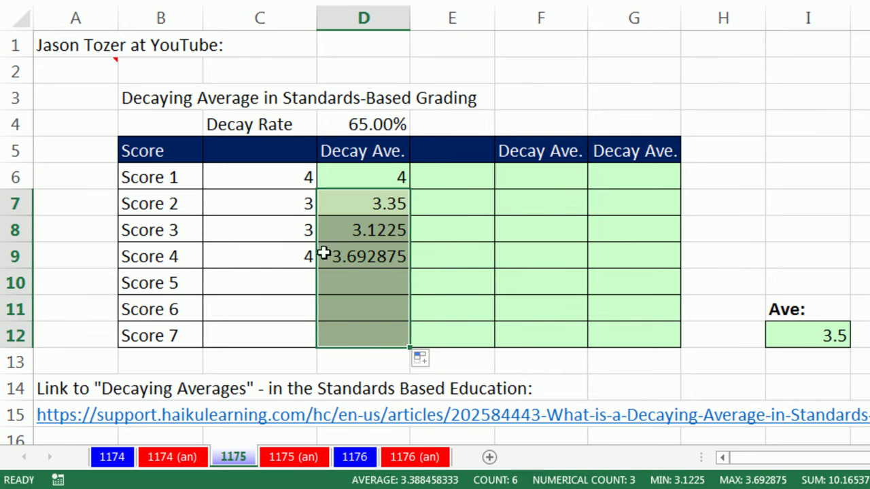
# - Test the formulas with 5 in C10 and 2 in C11, then delete both scores
pyautogui.click(284, 279)
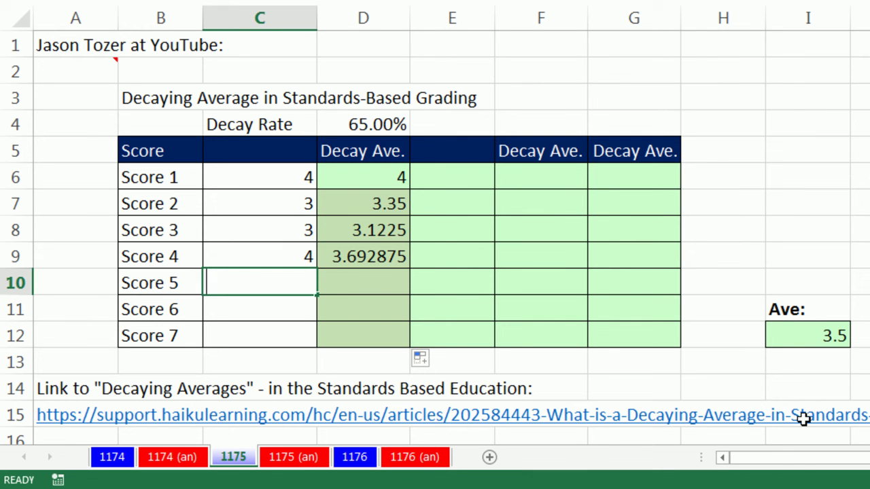
pyautogui.write('5')
pyautogui.press('Return')
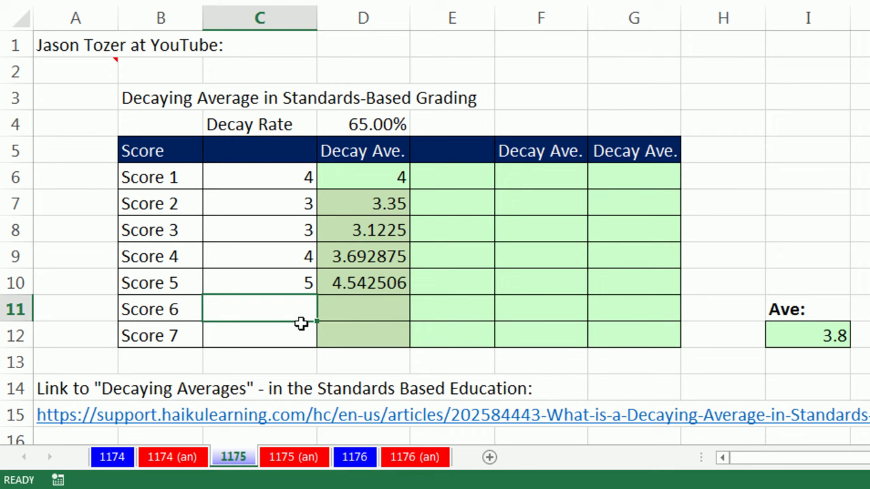
pyautogui.write('2')
pyautogui.hotkey('ctrl', 'Return')
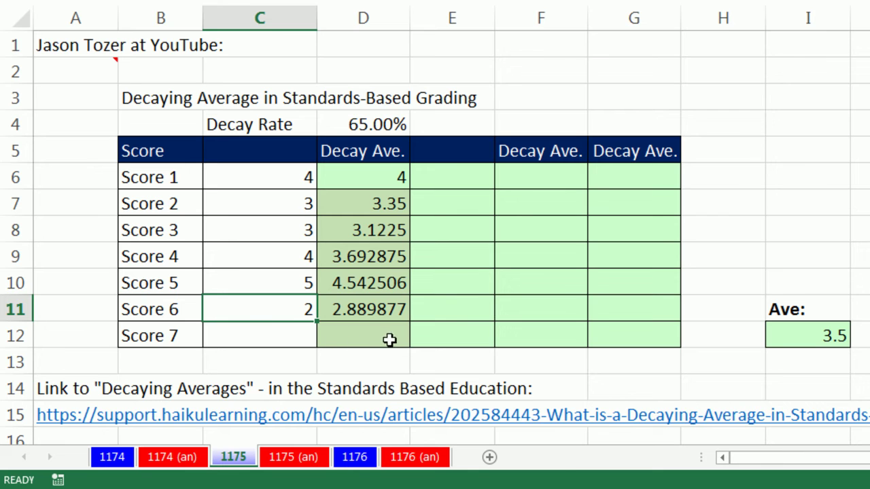
pyautogui.press('Delete')
pyautogui.press('Up')
pyautogui.press('Delete')
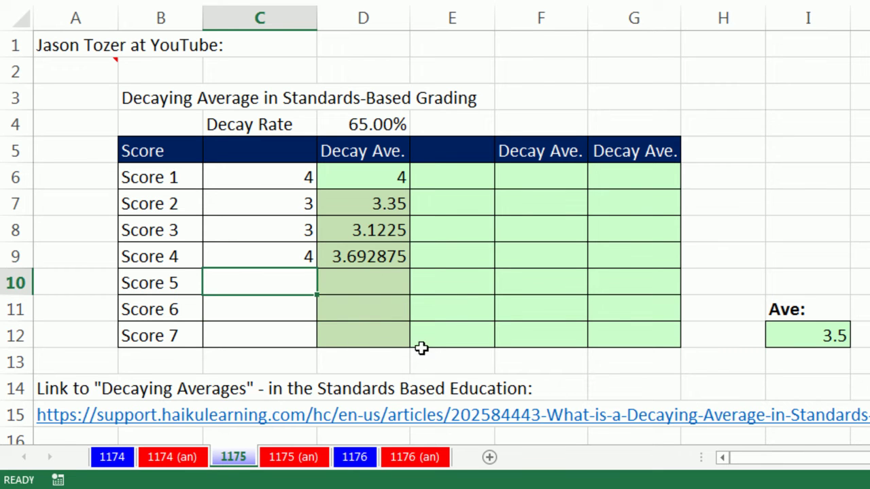
# - Copy the full formula text from D7 without changing the cell
pyautogui.doubleClick(393, 176)
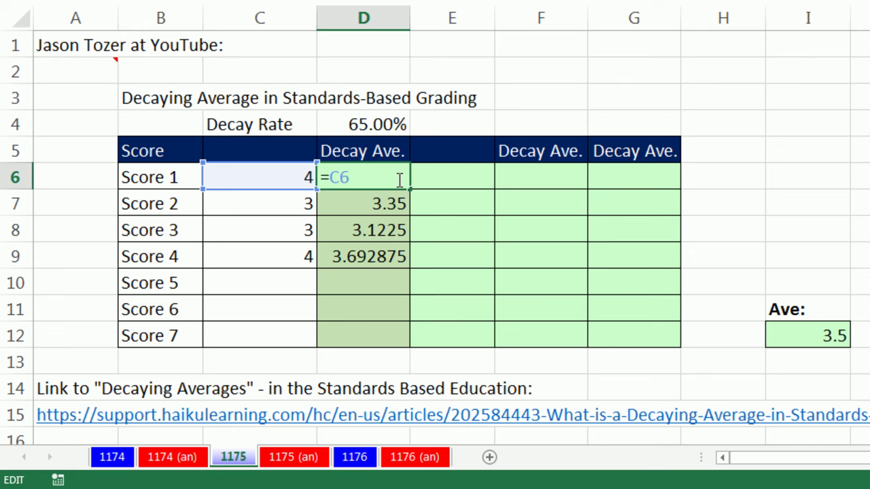
pyautogui.hotkey('ctrl', 'Return')
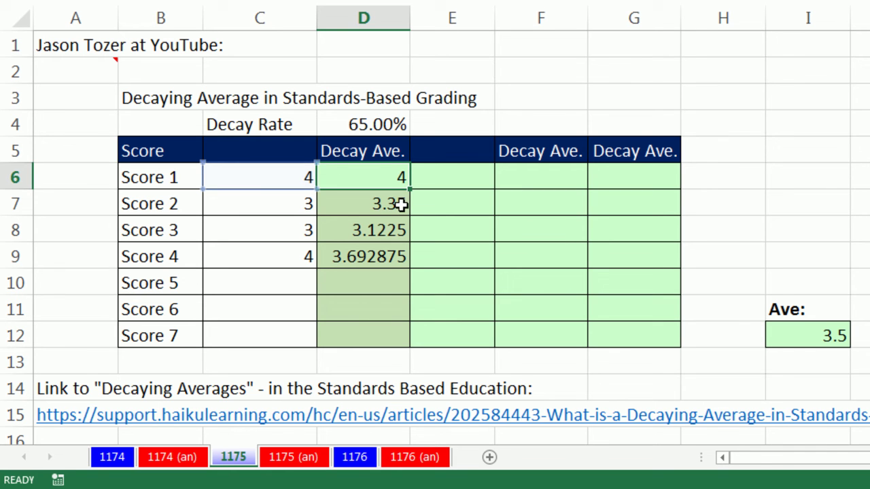
pyautogui.doubleClick(388, 203)
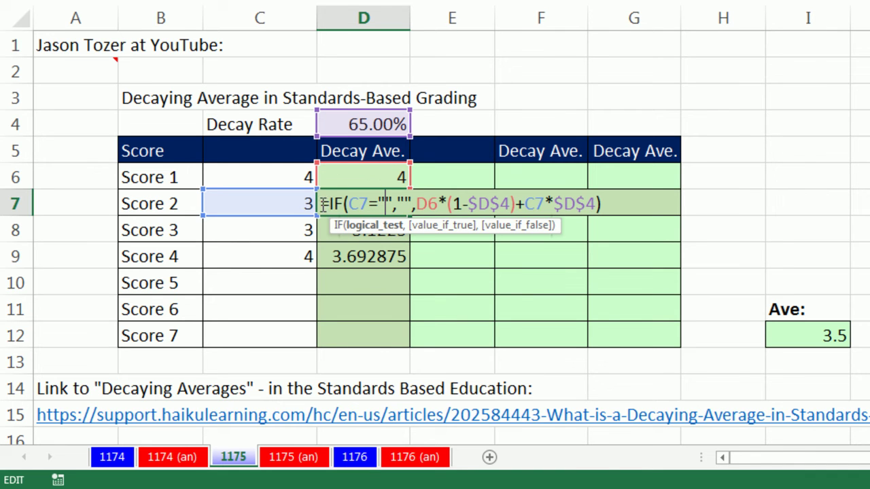
pyautogui.moveTo(323, 204); pyautogui.dragTo(637, 211)
pyautogui.hotkey('ctrl', 'c')
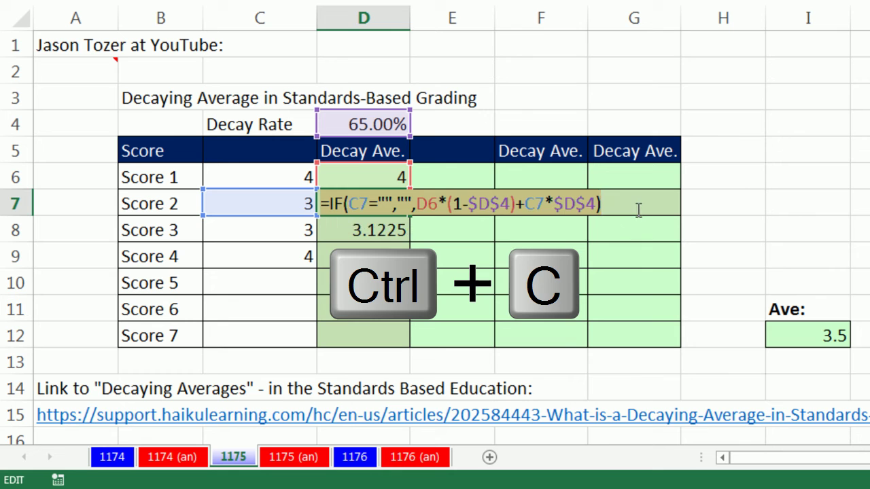
pyautogui.press('Escape')
# - Paste the formula into E7 with the previous-average reference moved to E6, and fill up into E6
pyautogui.click(421, 204)
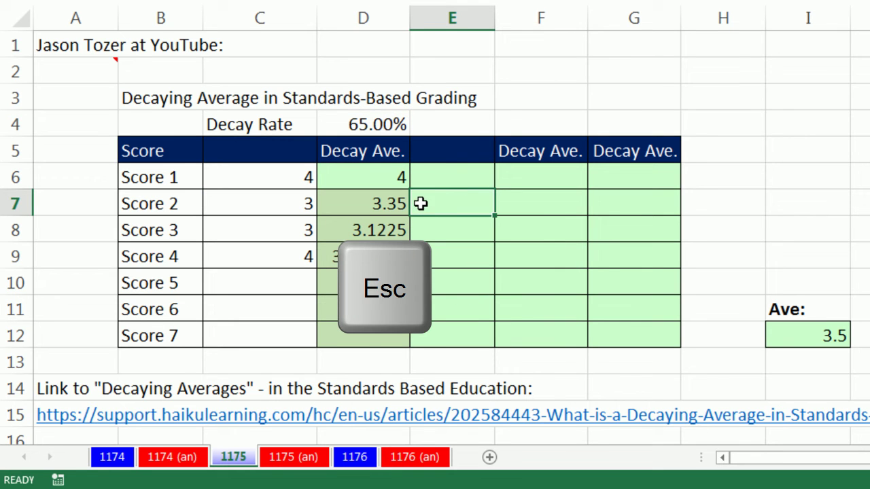
pyautogui.press('F2')
pyautogui.hotkey('ctrl', 'v')
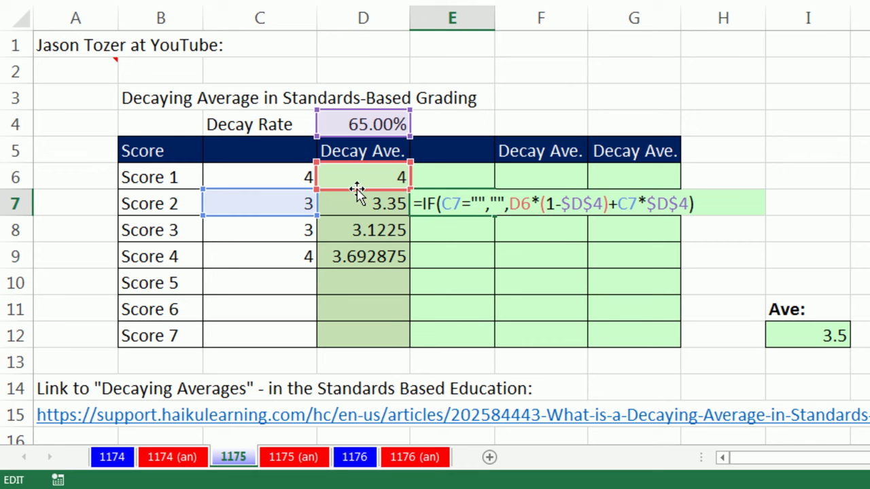
pyautogui.moveTo(356, 189); pyautogui.dragTo(466, 186)
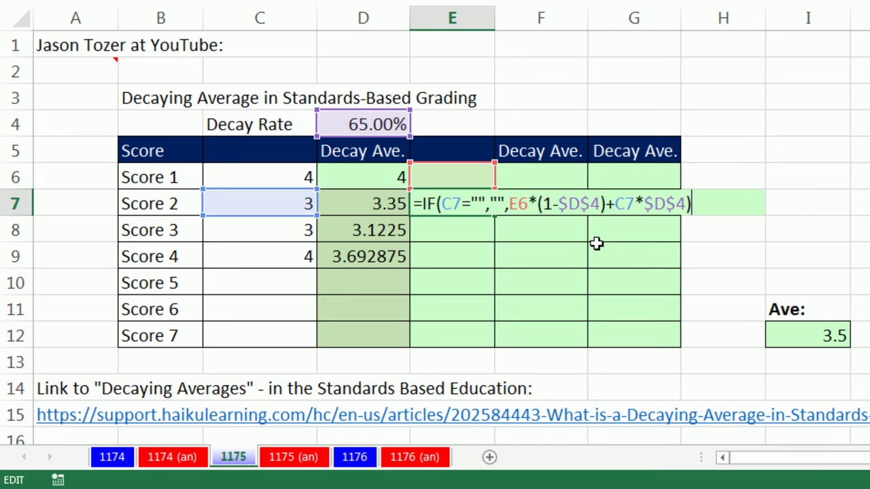
pyautogui.hotkey('ctrl', 'Return')
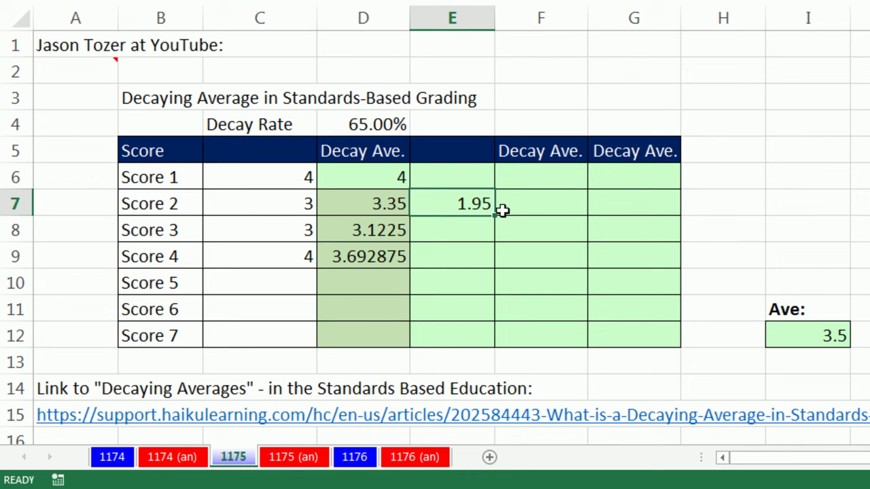
pyautogui.moveTo(495, 219); pyautogui.dragTo(505, 175)
pyautogui.click(470, 178)
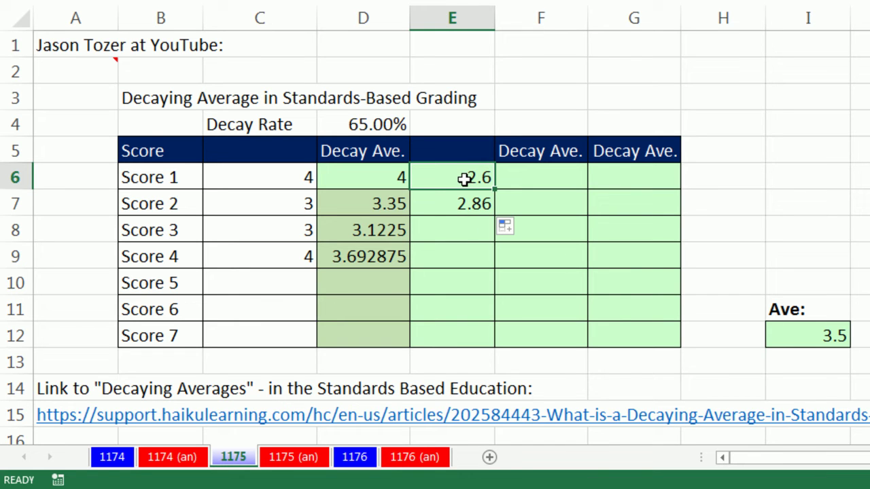
# - Replace E6's E5 reference with IF(E5="",C6,E5) so it falls back to the score
pyautogui.press('F2')
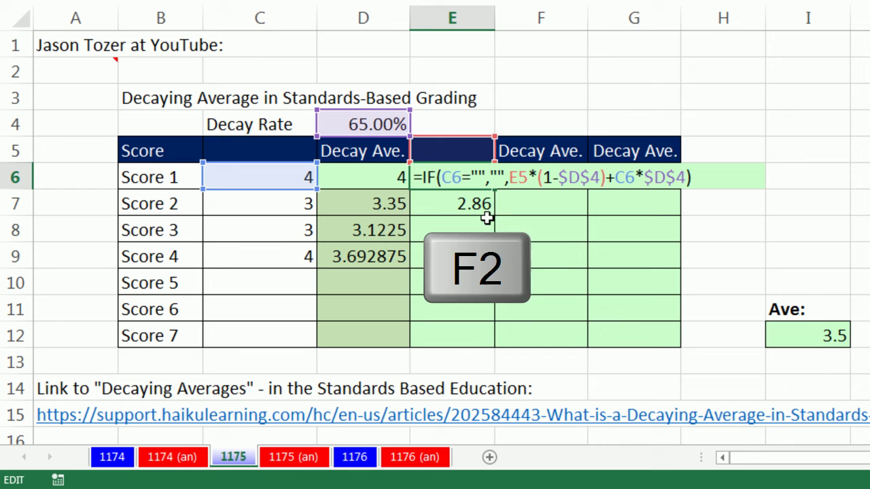
pyautogui.doubleClick(520, 177)
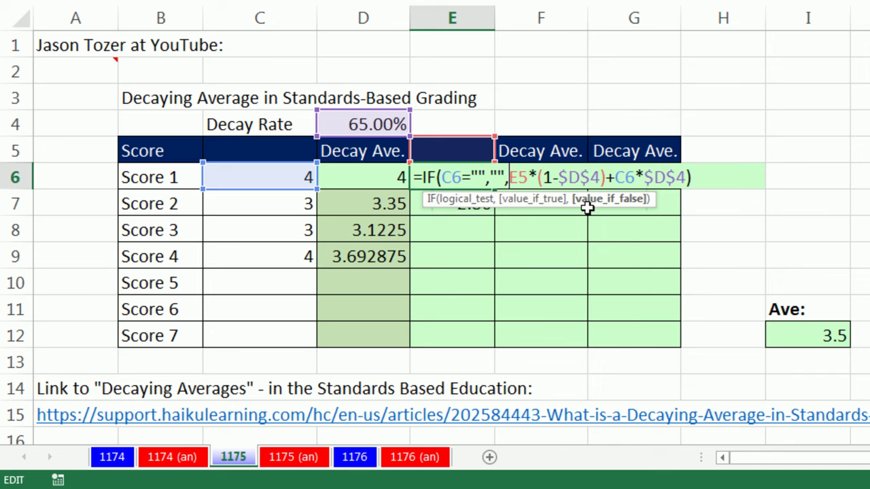
pyautogui.write('IF(')
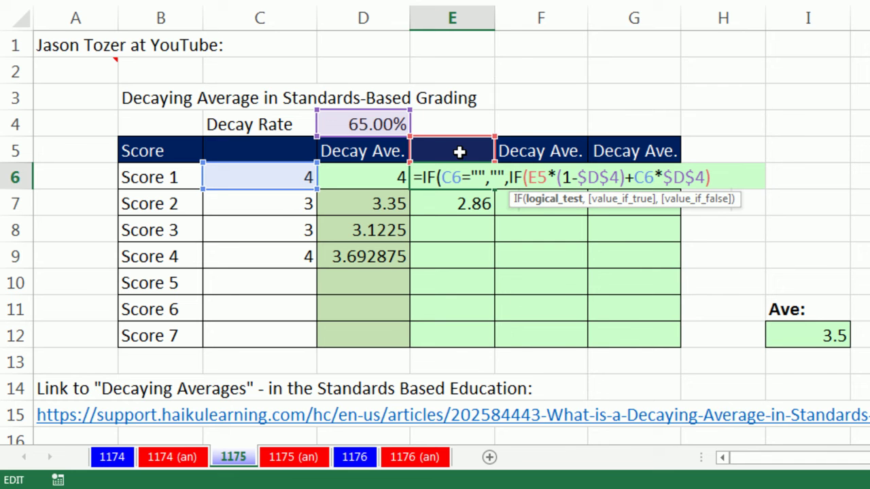
pyautogui.click(452, 150)
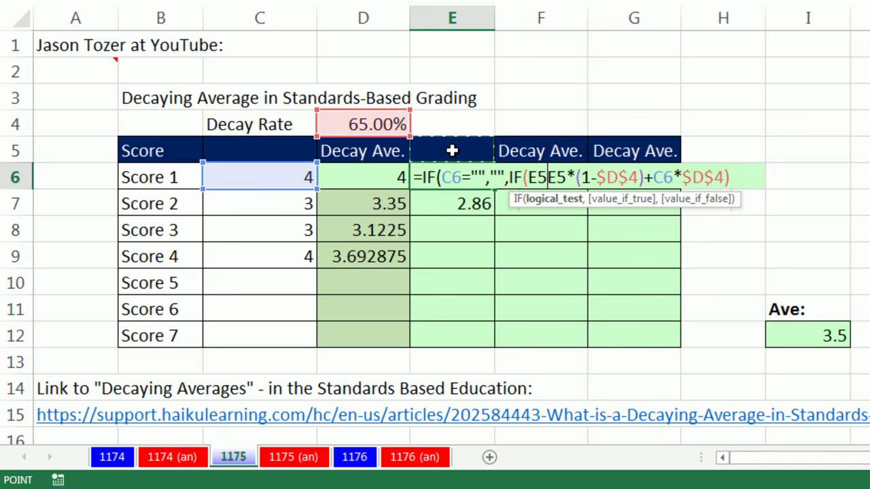
pyautogui.write('=""')
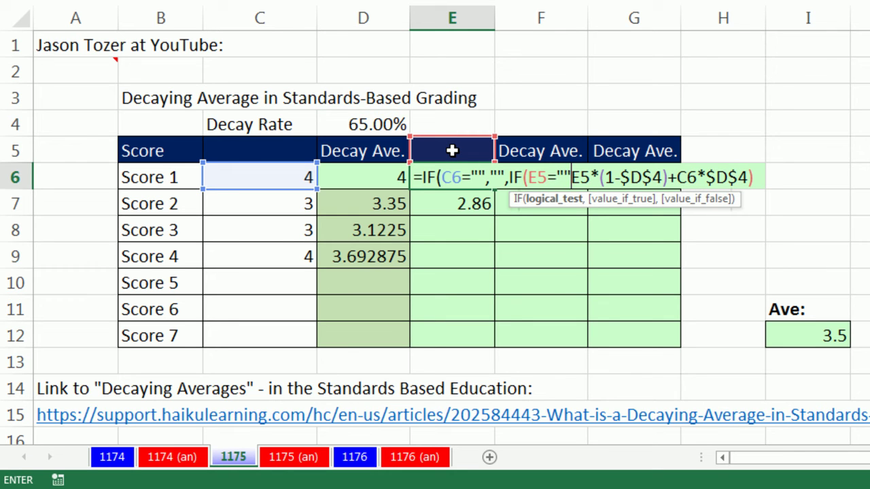
pyautogui.write(',')
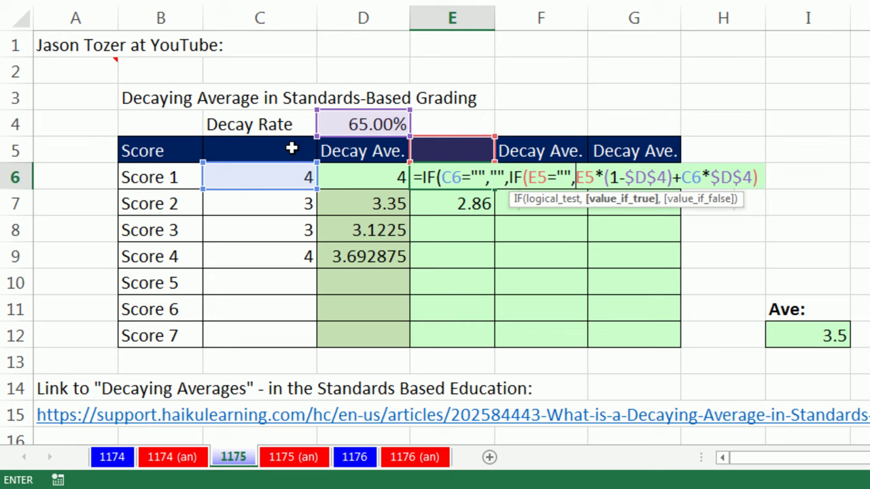
pyautogui.click(275, 175)
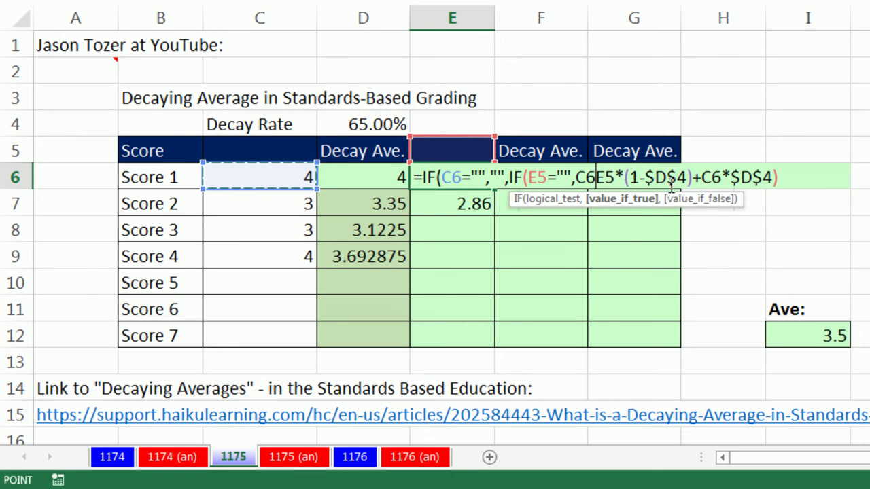
pyautogui.write(',')
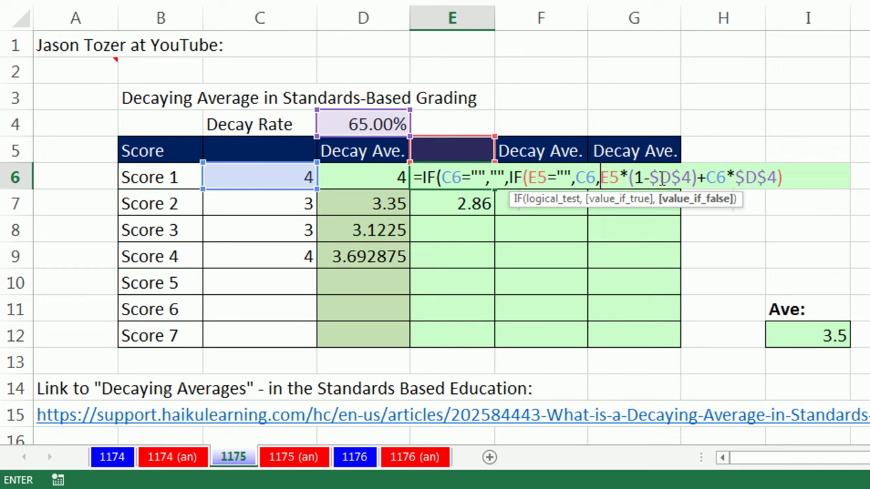
pyautogui.click(620, 176)
pyautogui.write(')')
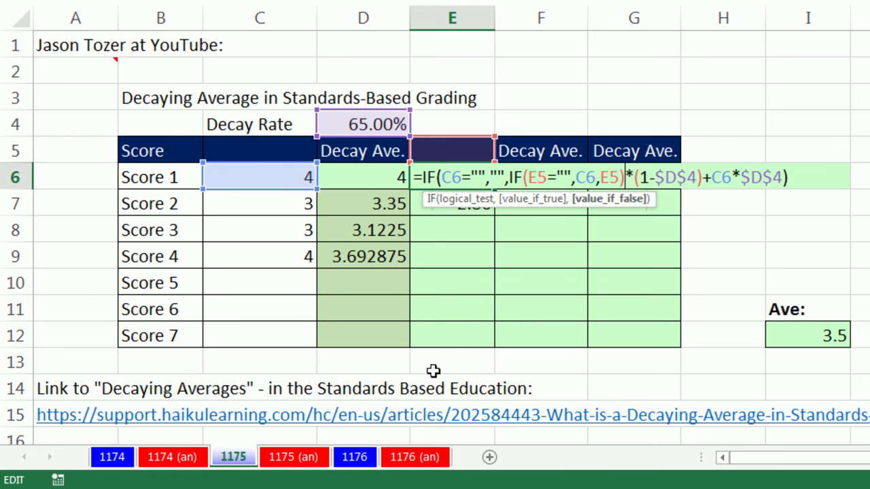
pyautogui.doubleClick(610, 178)
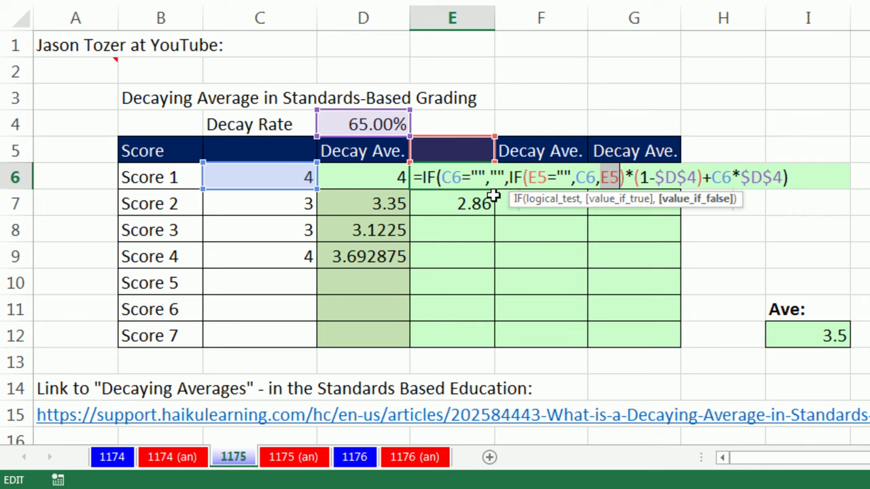
# - Fill E6's revised formula down to row 12, test it with 5 in C10, then clear it
pyautogui.hotkey('ctrl', 'Return')
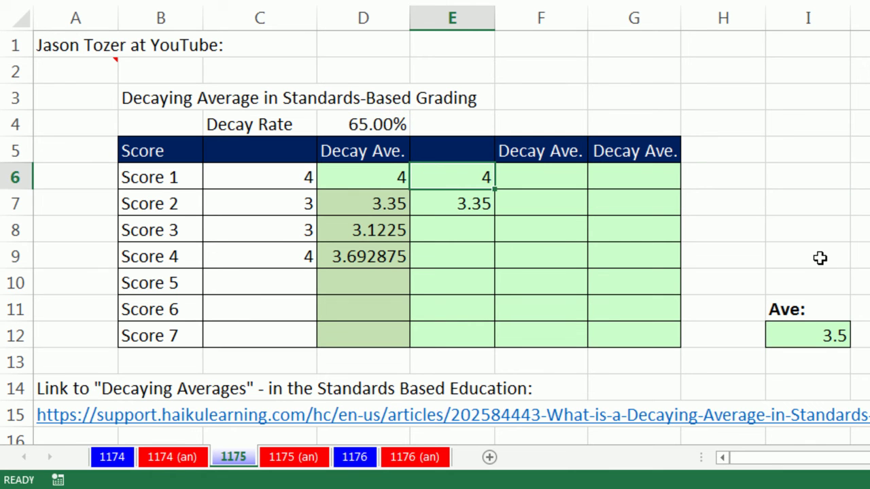
pyautogui.moveTo(496, 192); pyautogui.dragTo(503, 344)
pyautogui.click(270, 288)
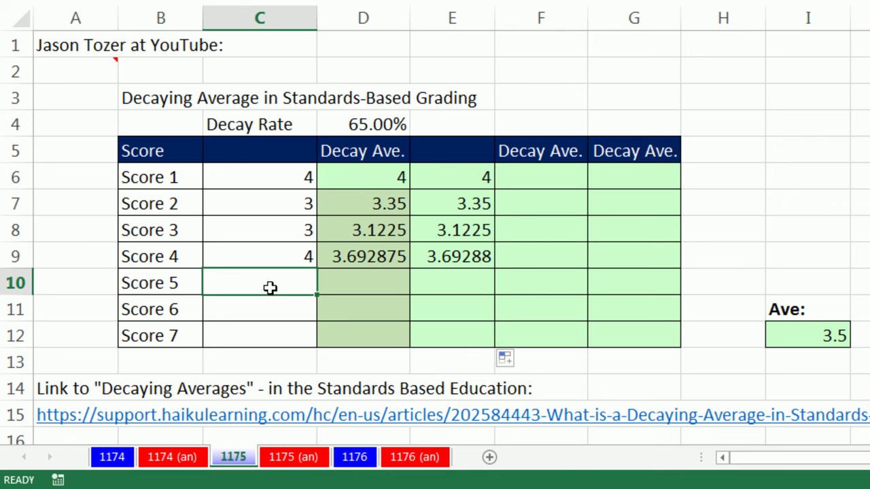
pyautogui.write('5')
pyautogui.hotkey('ctrl', 'Return')
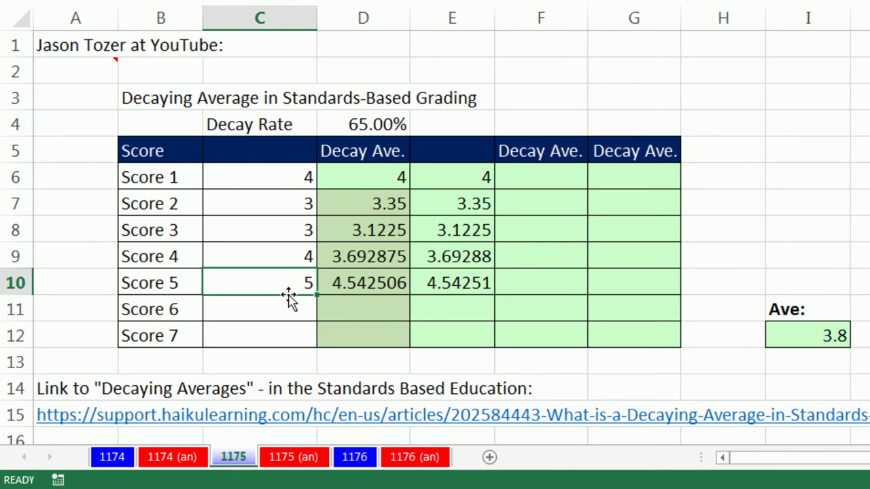
pyautogui.press('Delete')
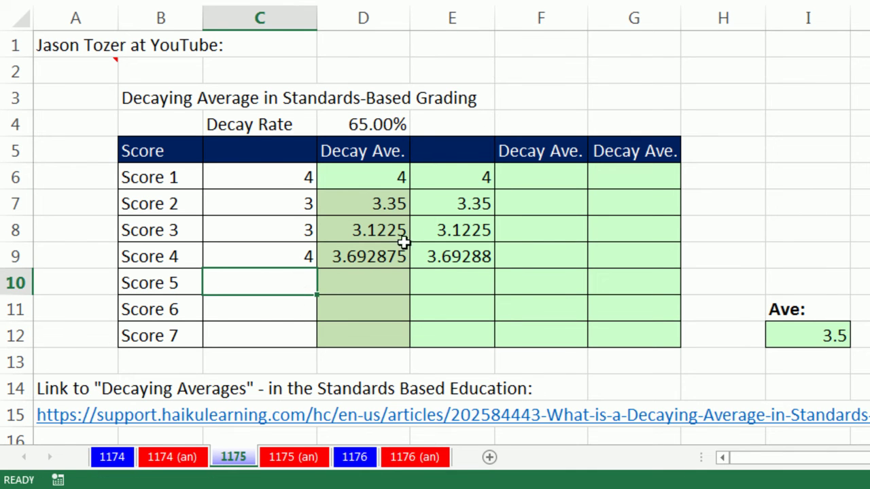
pyautogui.doubleClick(462, 178)
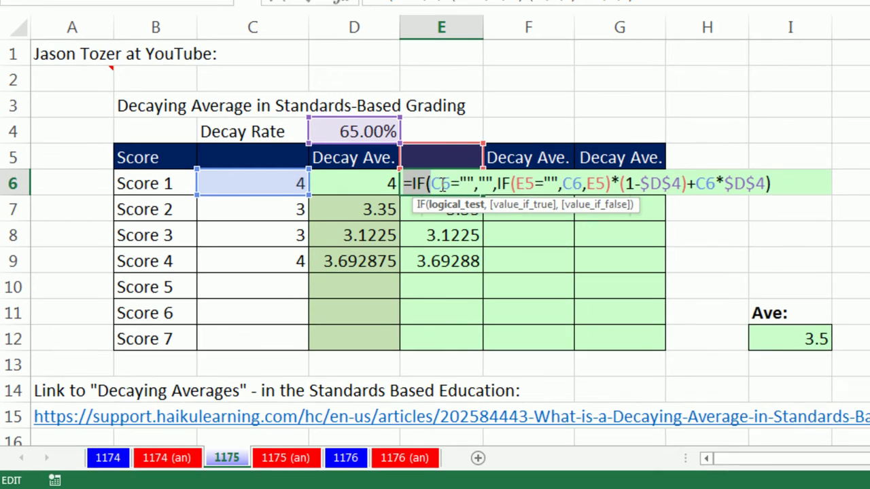
# - Copy the full formula text from E6
pyautogui.moveTo(414, 178); pyautogui.dragTo(796, 192)
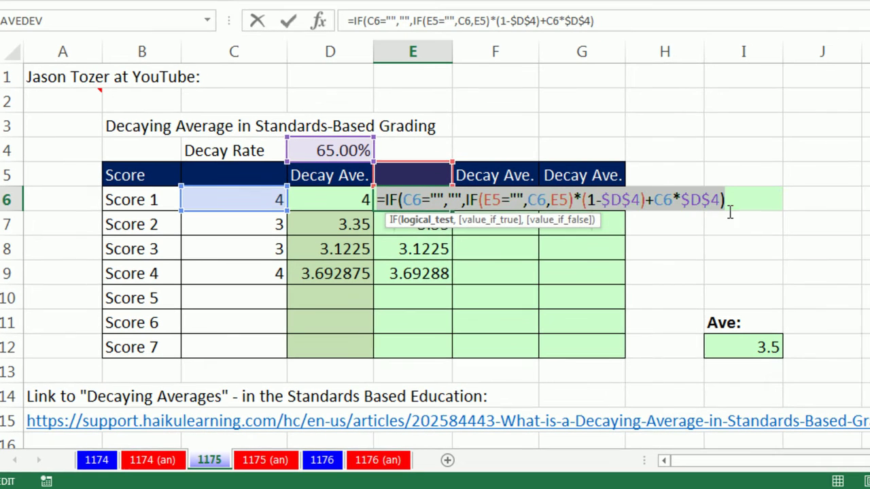
pyautogui.hotkey('ctrl', 'c')
pyautogui.press('Escape')
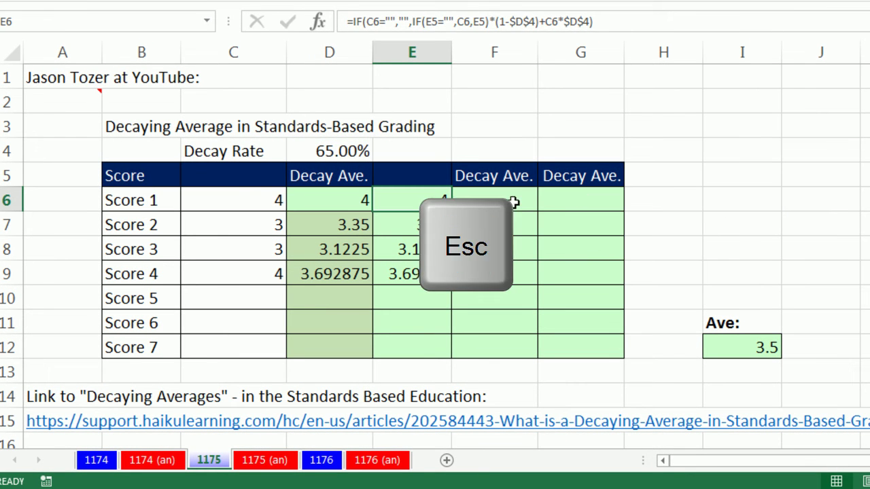
# - Paste the formula into F6 with both E5 references re-pointed to F5
pyautogui.click(505, 201)
pyautogui.press('F2')
pyautogui.hotkey('ctrl', 'v')
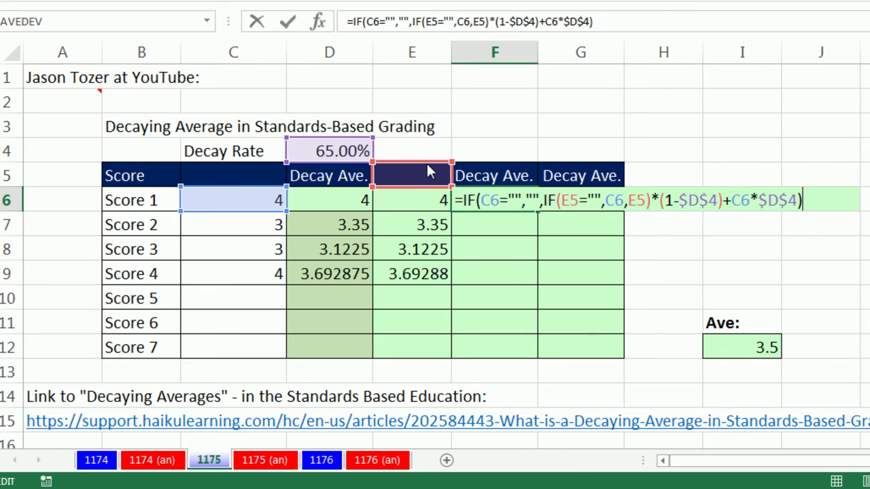
pyautogui.moveTo(442, 163); pyautogui.dragTo(506, 178)
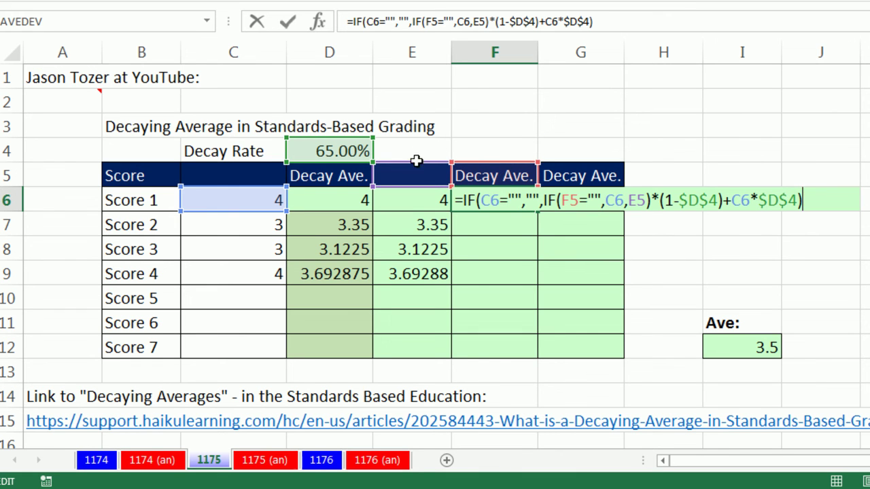
pyautogui.moveTo(417, 167); pyautogui.dragTo(505, 173)
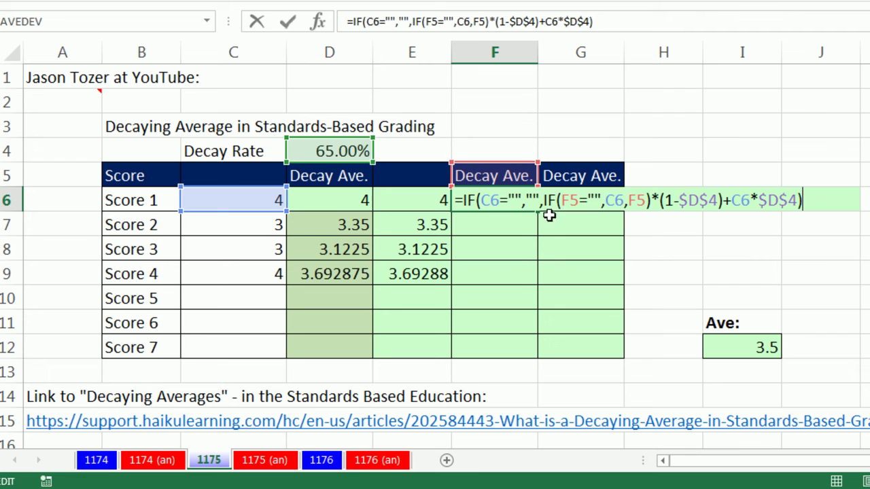
pyautogui.click(573, 201)
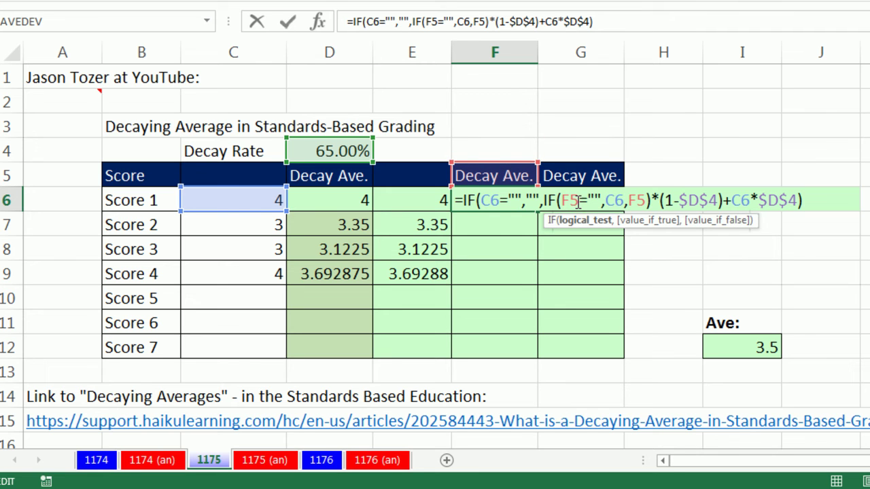
pyautogui.hotkey('ctrl', 'Return')
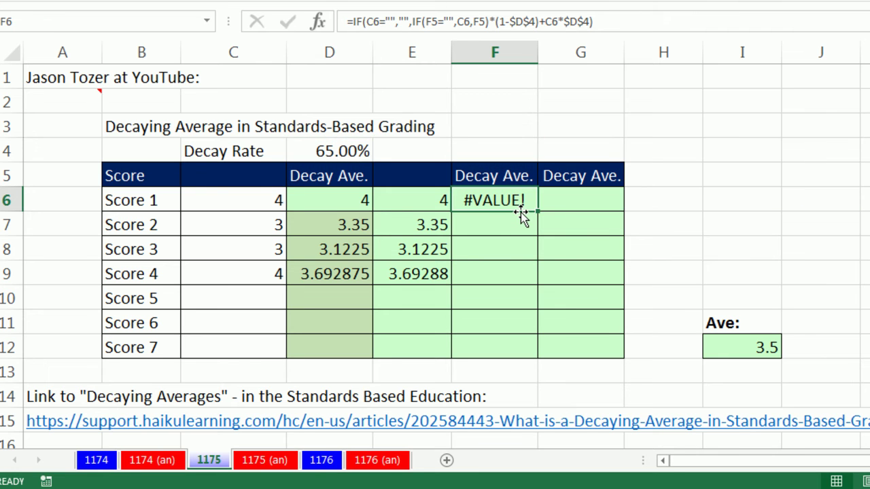
pyautogui.press('F2')
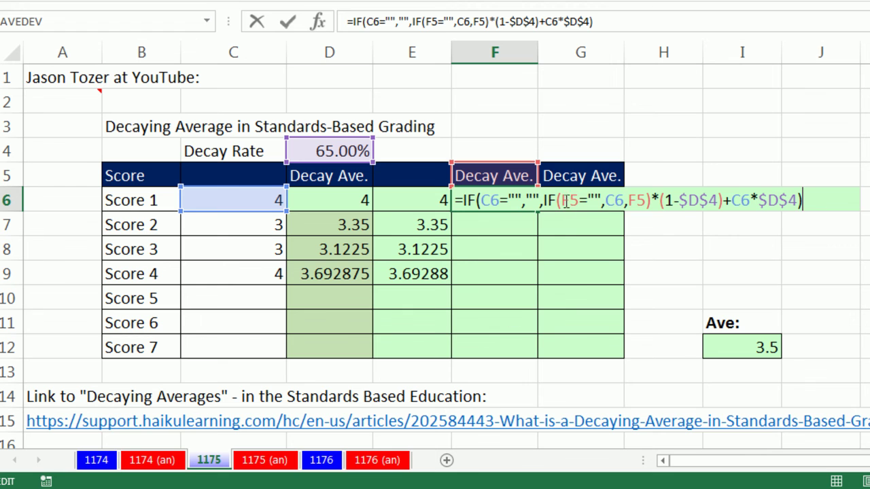
# - Replace F5="" with ISTEXT(F5) in F6's formula and fill it down to F12
pyautogui.moveTo(561, 199); pyautogui.dragTo(602, 200)
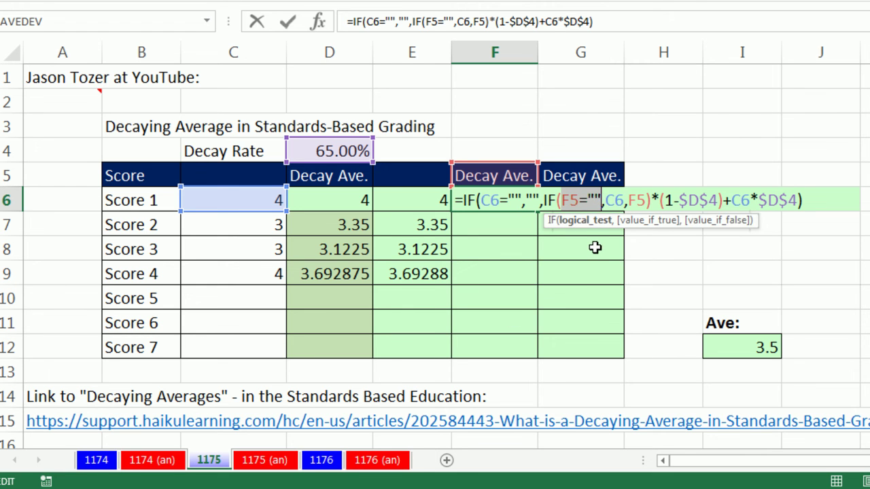
pyautogui.write('is')
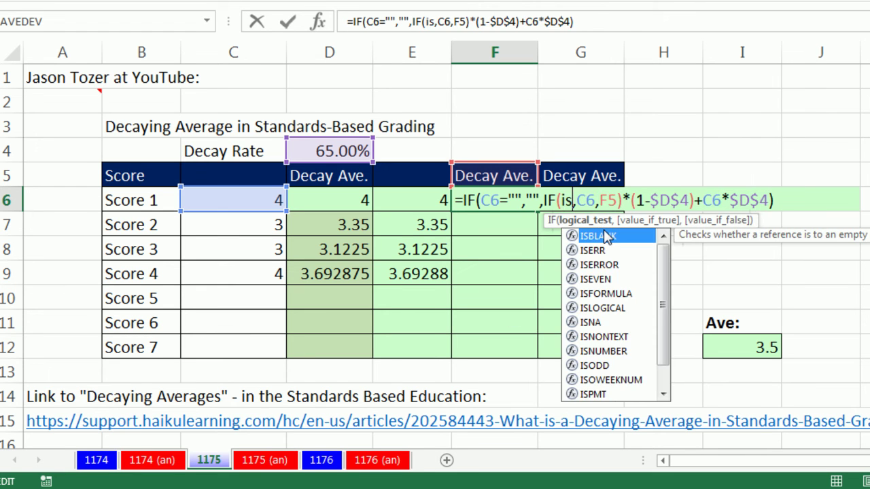
pyautogui.write('tex')
pyautogui.press('Tab')
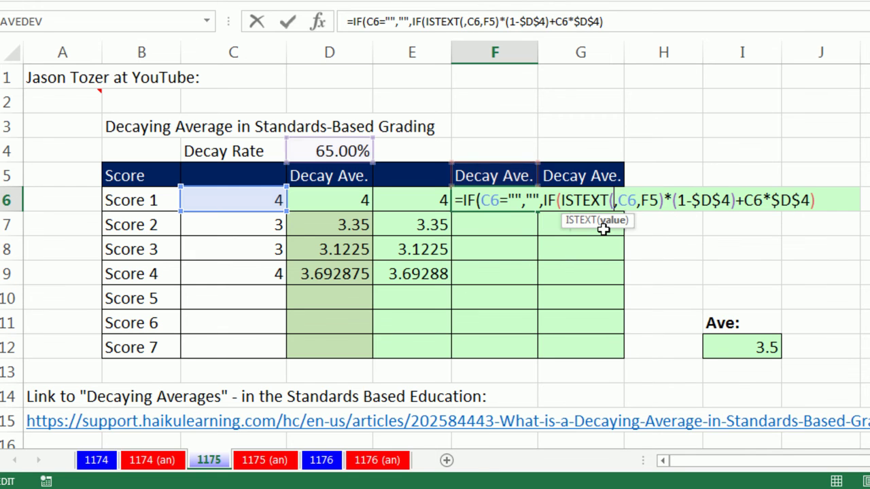
pyautogui.click(494, 180)
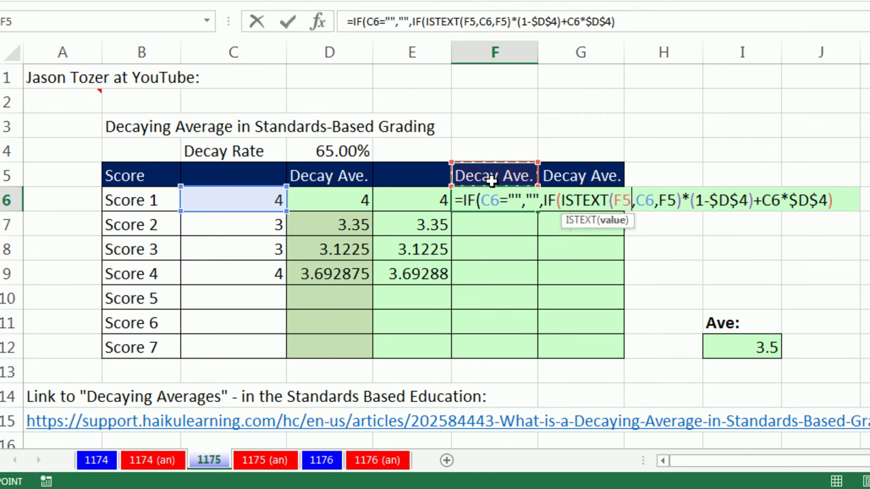
pyautogui.write(')')
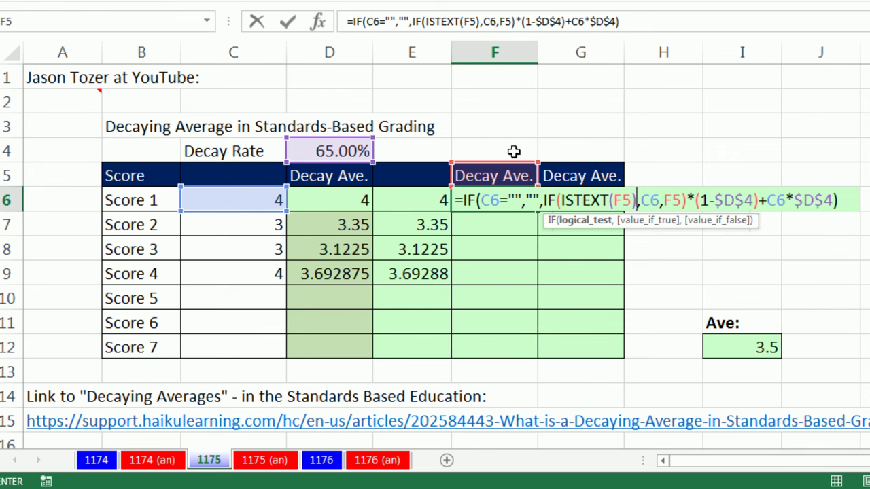
pyautogui.hotkey('ctrl', 'Return')
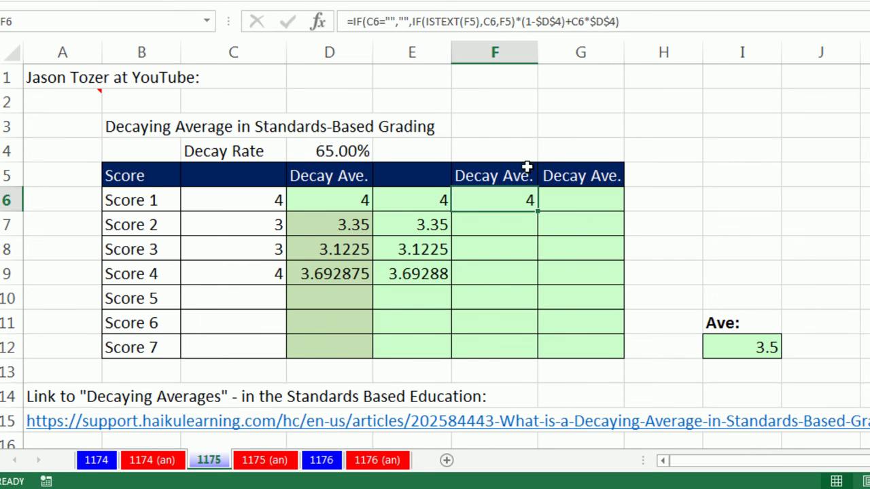
pyautogui.moveTo(537, 213); pyautogui.dragTo(537, 213)
pyautogui.doubleClick(537, 212)
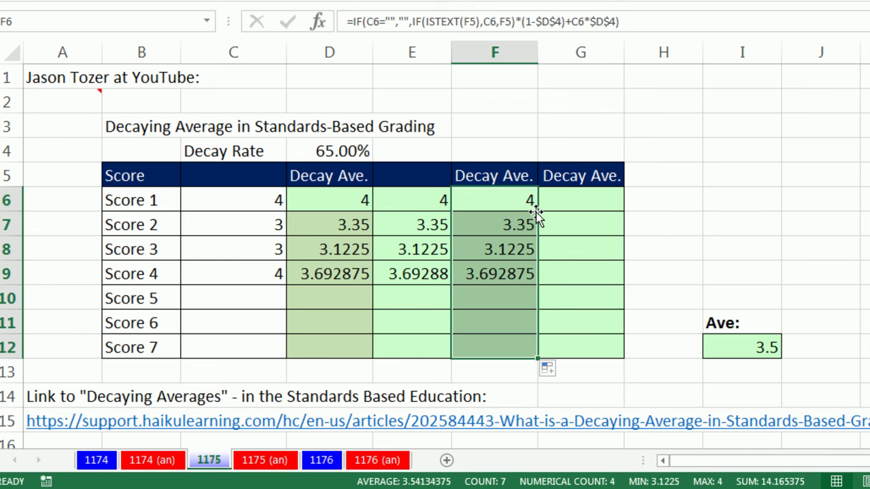
# - Replace G5's label with the value 0
pyautogui.click(593, 179)
pyautogui.write('0')
pyautogui.hotkey('ctrl', 'Return')
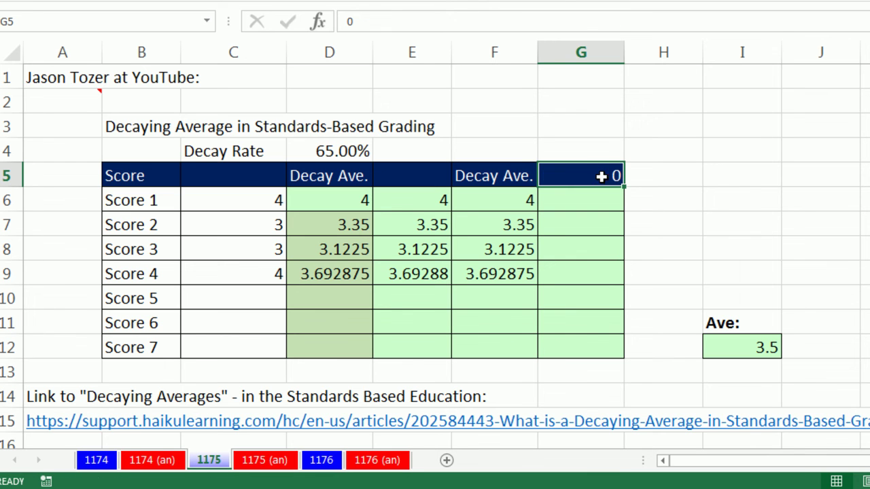
# - Put E6's formula in G6 with both E5 references re-pointed to G5, and fill down to G12
pyautogui.doubleClick(431, 202)
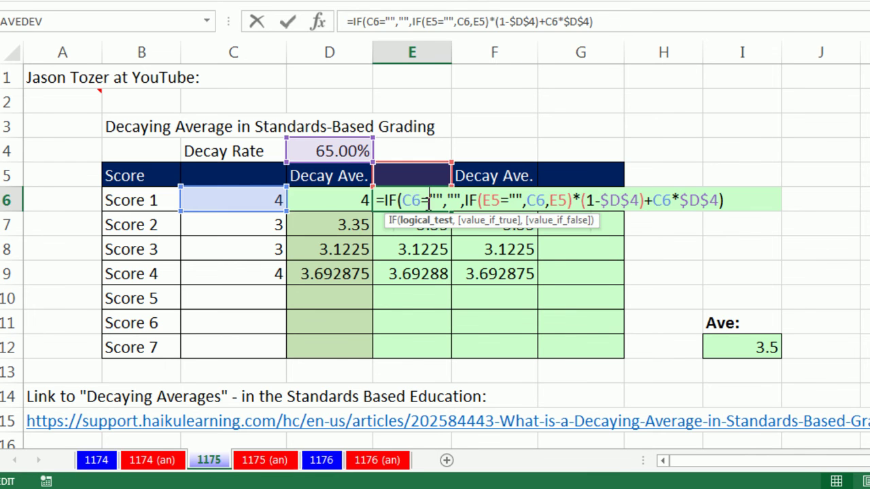
pyautogui.moveTo(378, 200); pyautogui.dragTo(775, 215)
pyautogui.press('Escape')
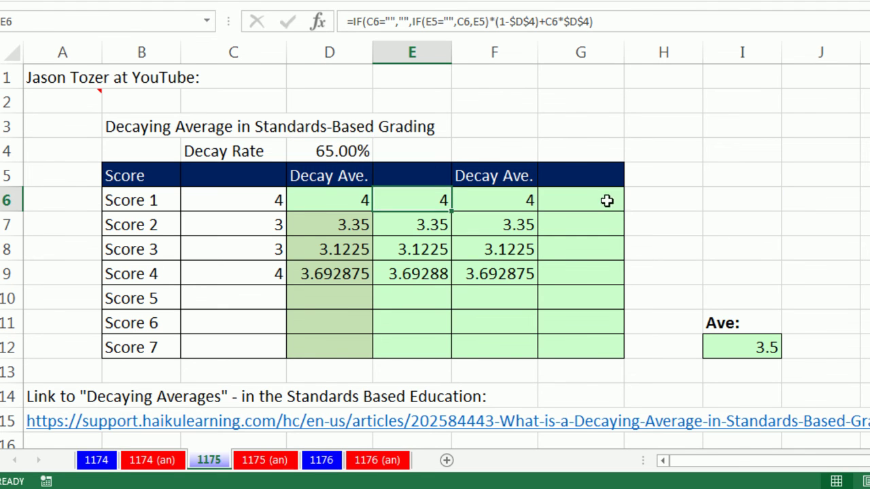
pyautogui.click(600, 198)
pyautogui.hotkey('ctrl', 'v')
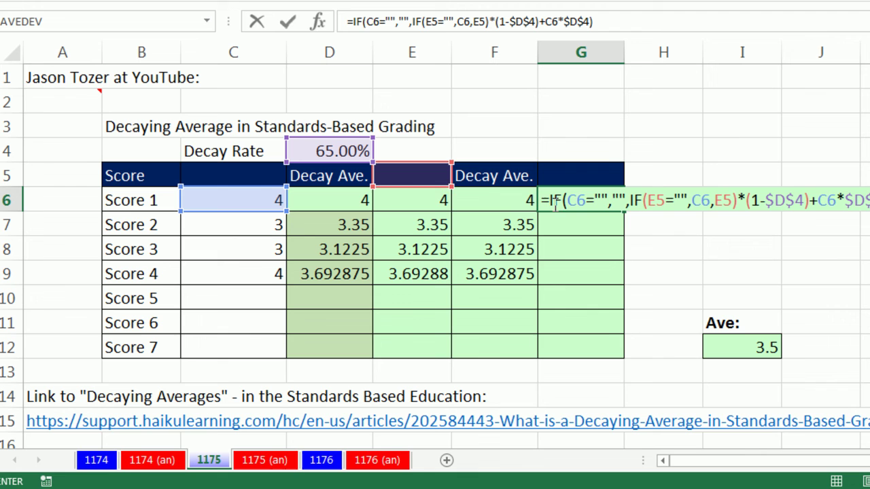
pyautogui.moveTo(433, 167); pyautogui.dragTo(581, 175)
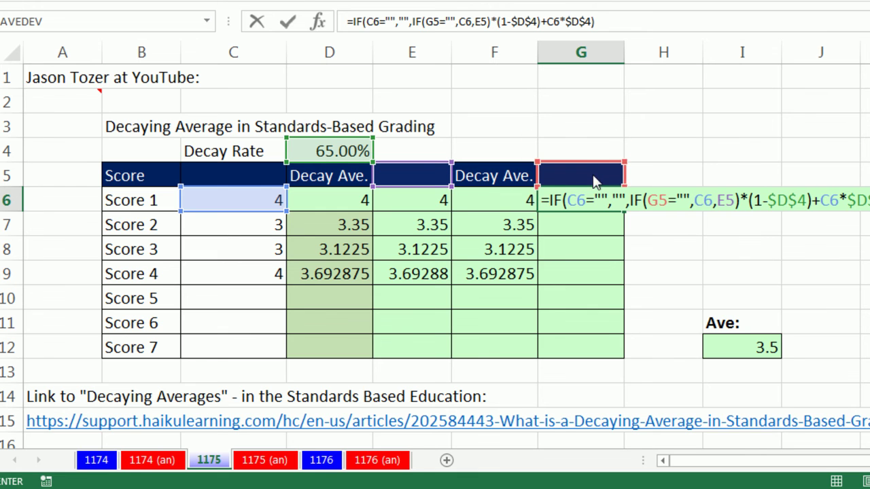
pyautogui.moveTo(427, 168); pyautogui.dragTo(592, 178)
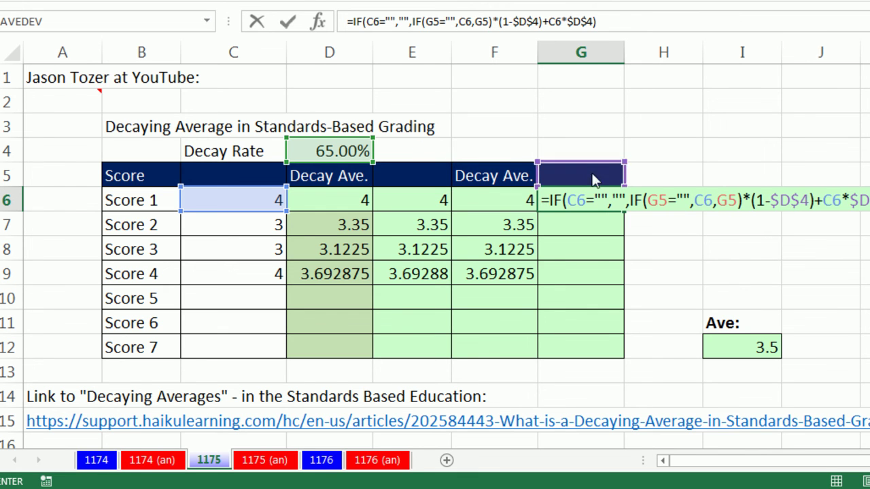
pyautogui.hotkey('ctrl', 'Return')
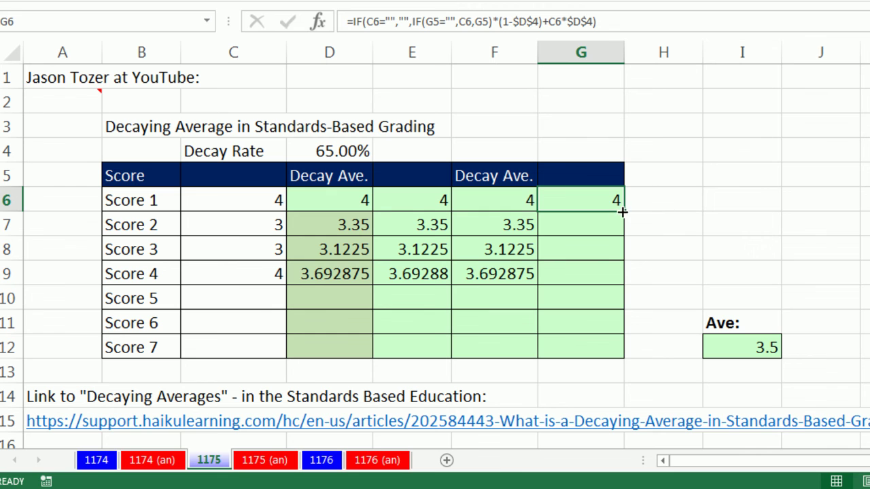
pyautogui.moveTo(623, 212); pyautogui.dragTo(628, 363)
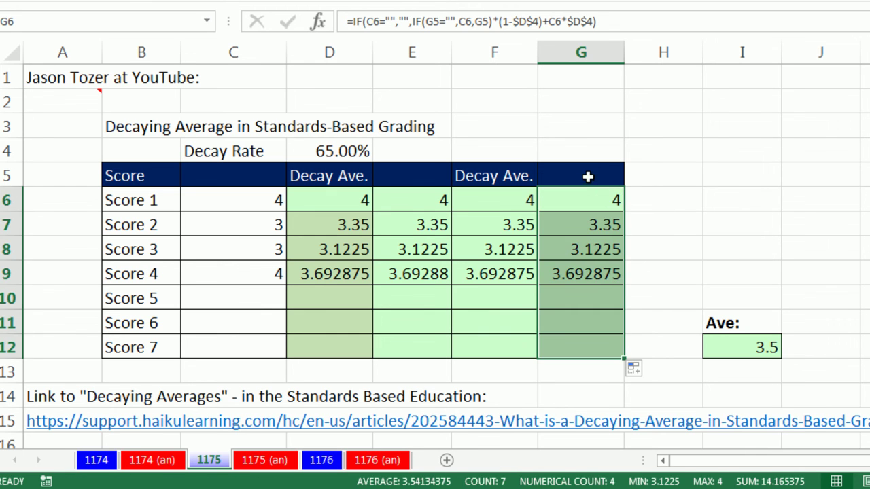
pyautogui.click(587, 175)
# - Re-enter 0 in G5 and change G6's test to G5=0, filling it down to G12
pyautogui.write('0')
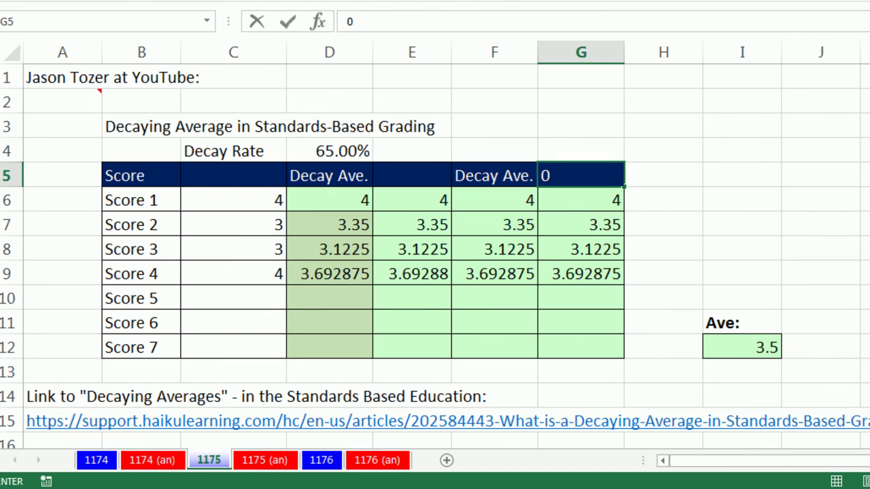
pyautogui.hotkey('ctrl', 'Return')
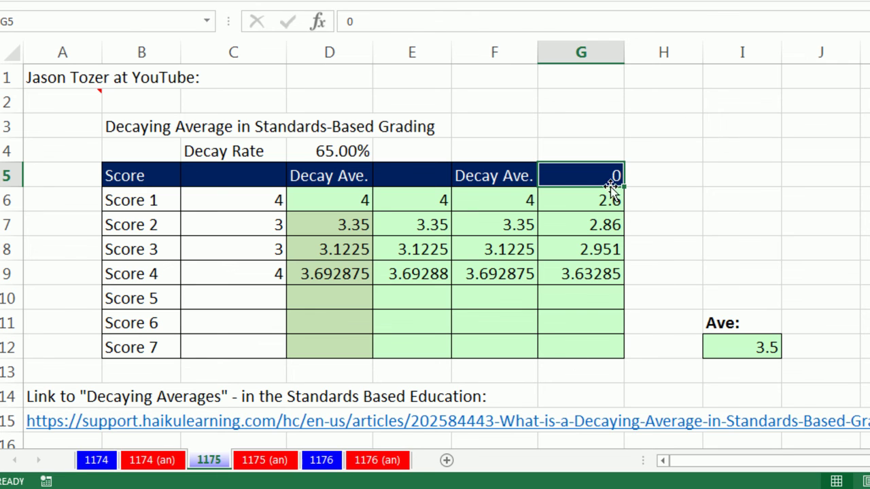
pyautogui.doubleClick(579, 200)
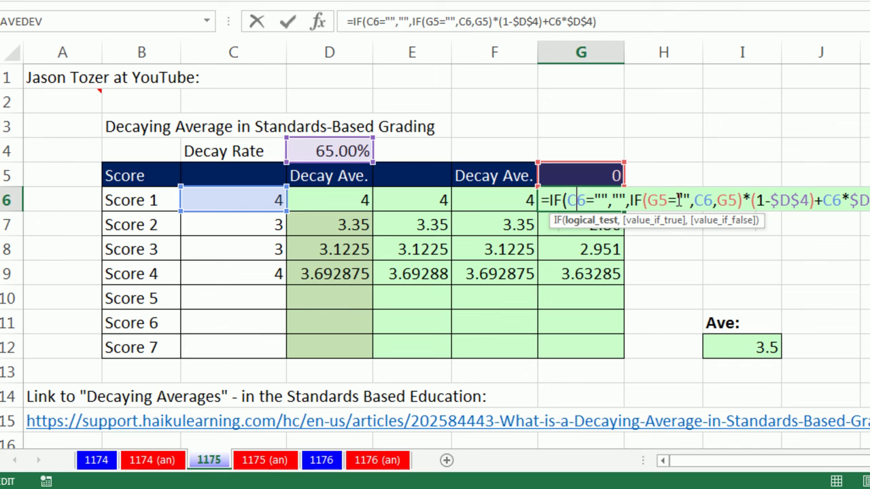
pyautogui.moveTo(677, 200); pyautogui.dragTo(690, 197)
pyautogui.write('0')
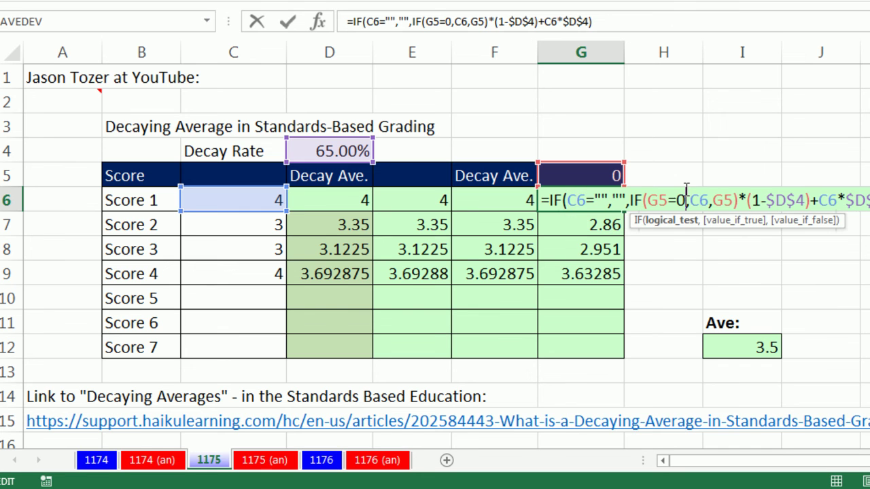
pyautogui.hotkey('ctrl', 'Return')
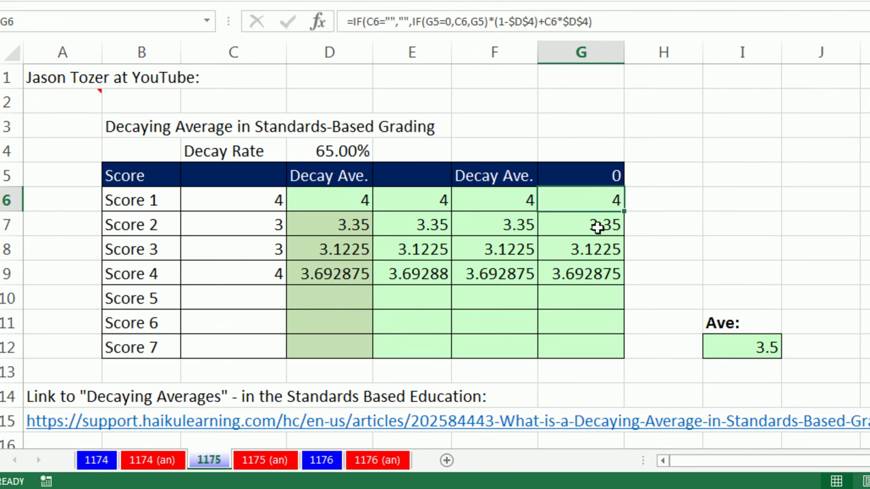
pyautogui.doubleClick(624, 213)
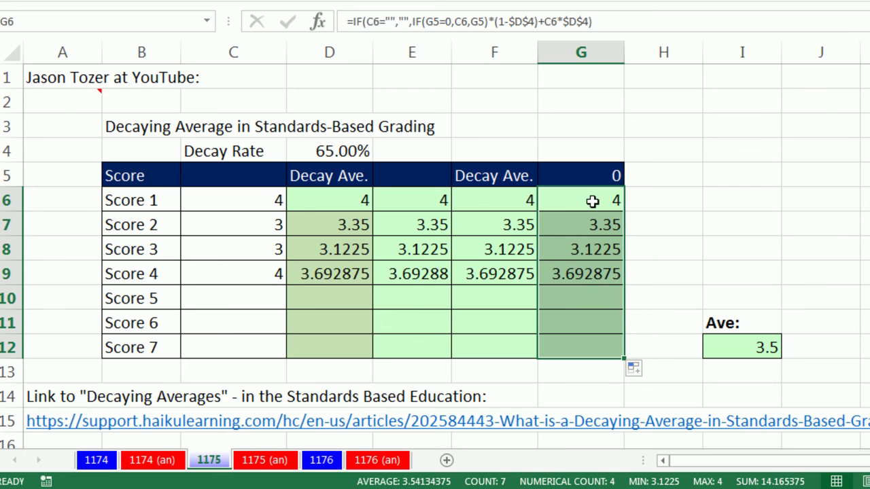
pyautogui.click(581, 174)
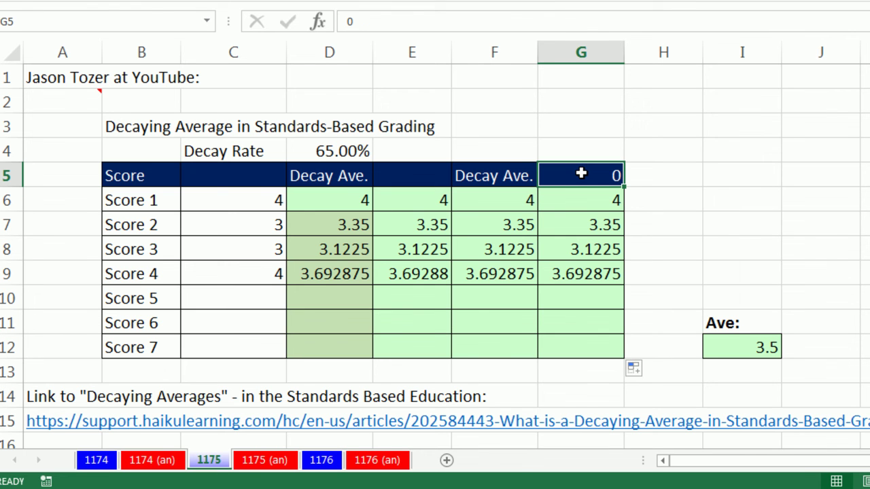
pyautogui.hotkey('ctrl', '1')
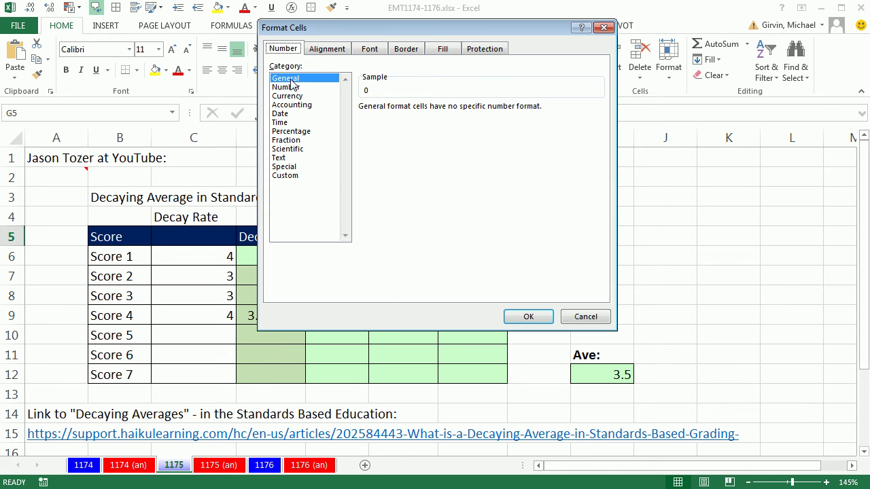
# - Apply the custom number format "Decay Ave." to G5 so its 0 displays as a heading
pyautogui.click(286, 176)
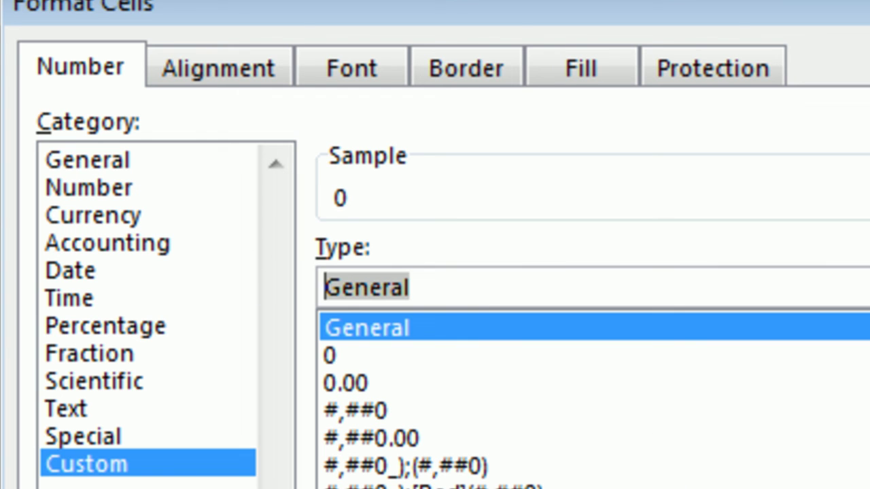
pyautogui.write('"')
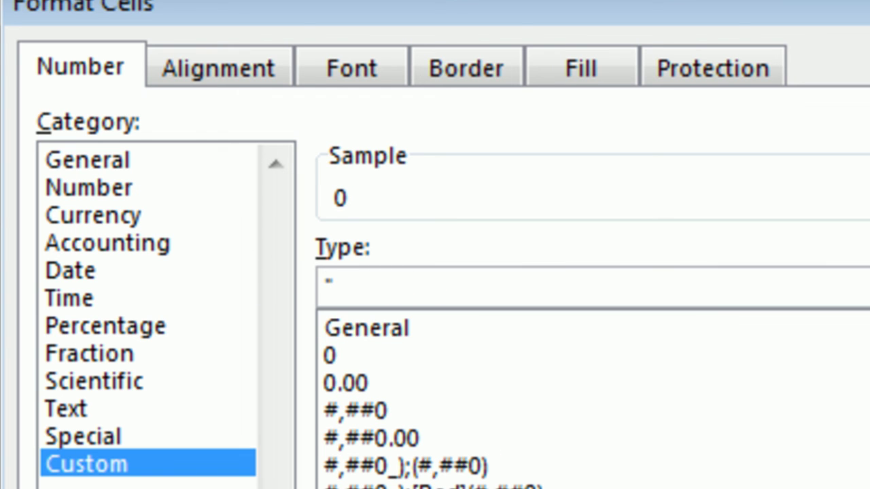
pyautogui.write('Decay Ave."')
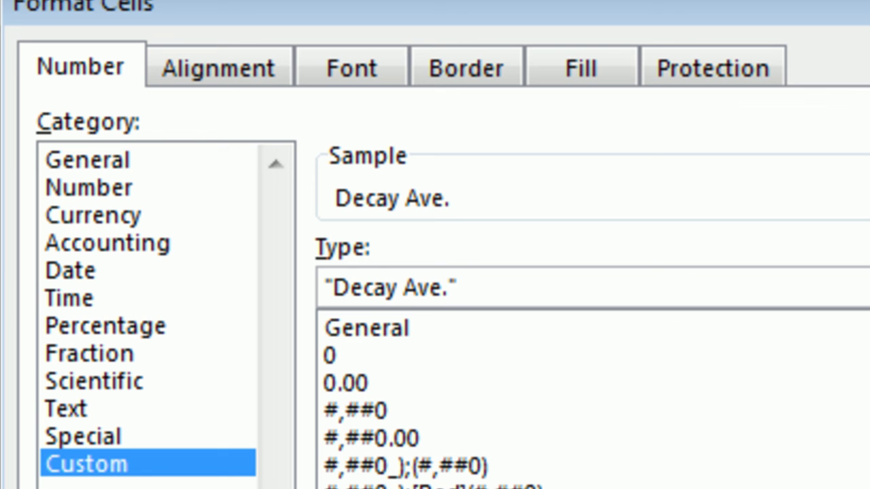
pyautogui.press('Return')
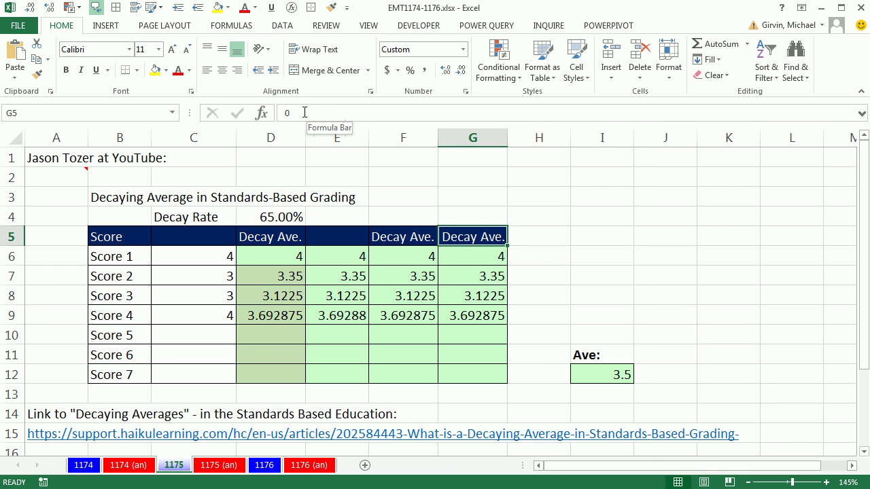
pyautogui.click(406, 236)
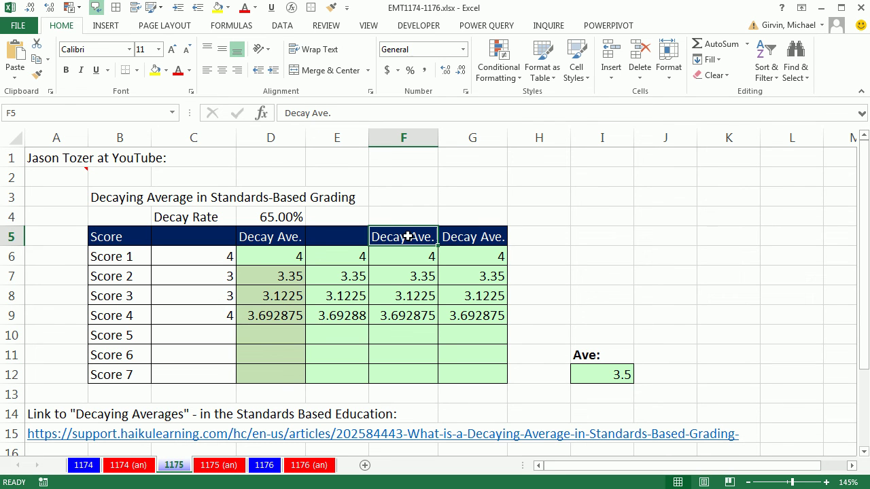
pyautogui.click(347, 229)
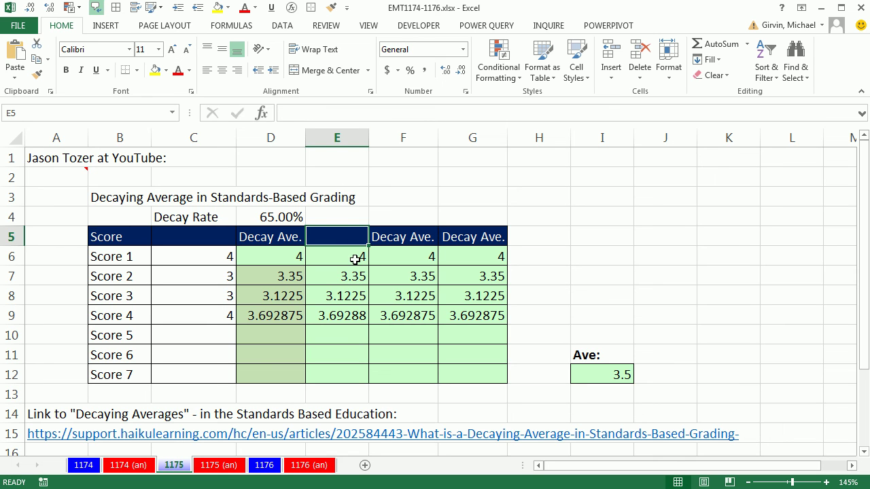
pyautogui.click(355, 259)
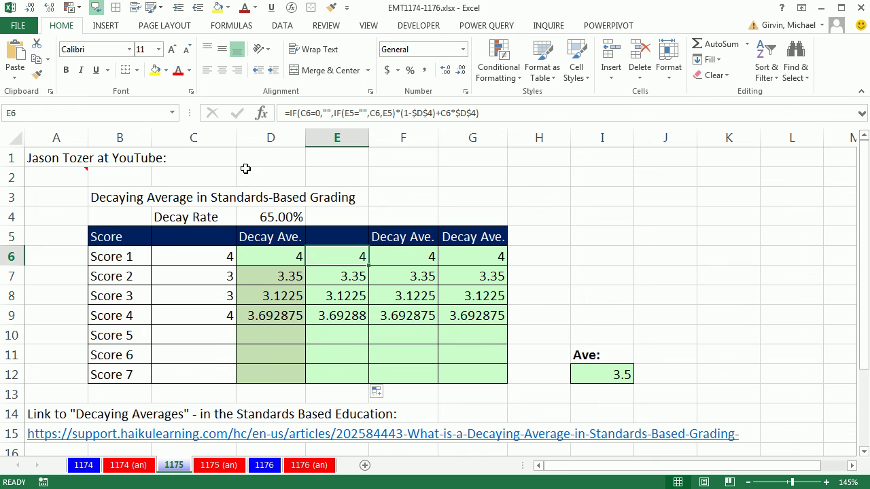
pyautogui.click(283, 254)
pyautogui.press('F2')
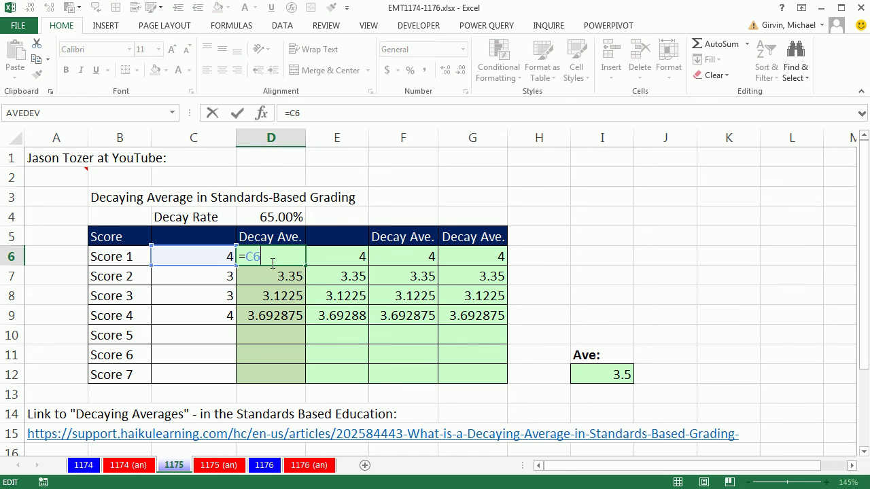
pyautogui.press('Return')
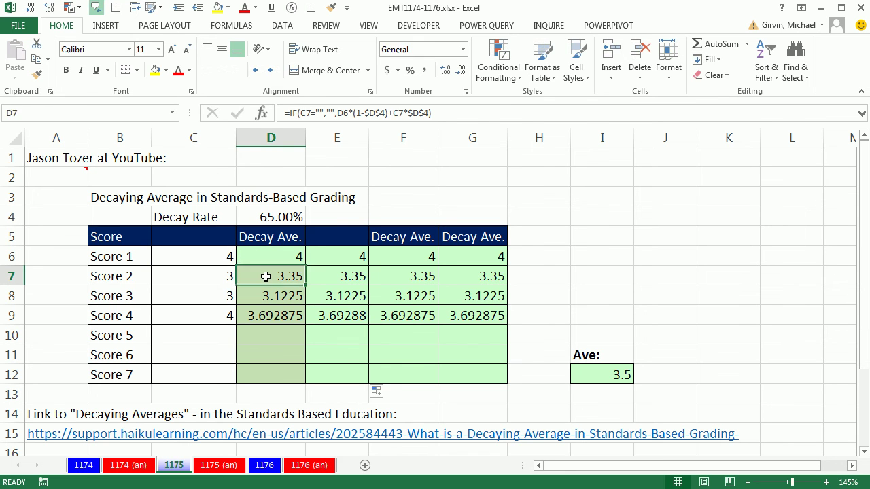
pyautogui.press('F2')
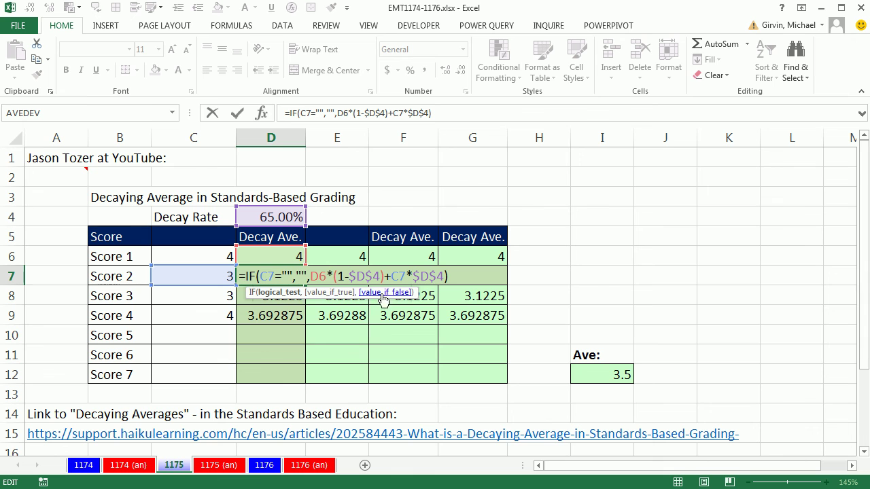
pyautogui.click(385, 293)
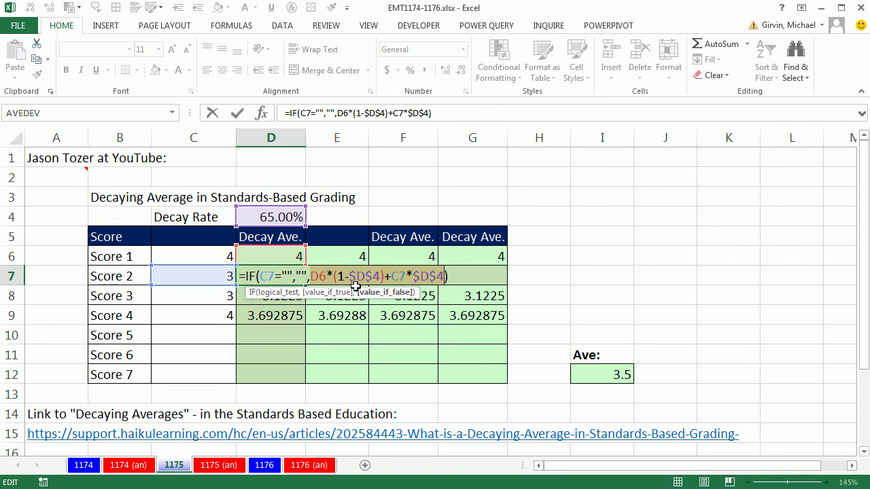
pyautogui.hotkey('ctrl', 'Return')
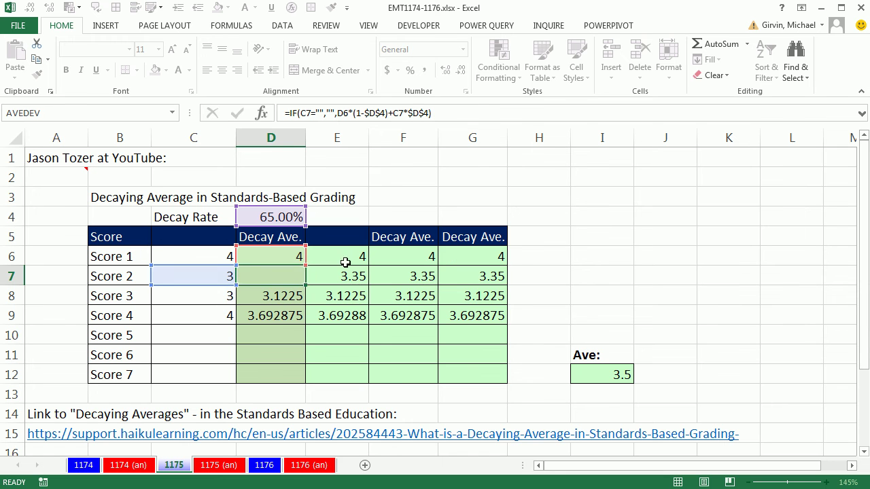
pyautogui.click(338, 256)
pyautogui.press('F2')
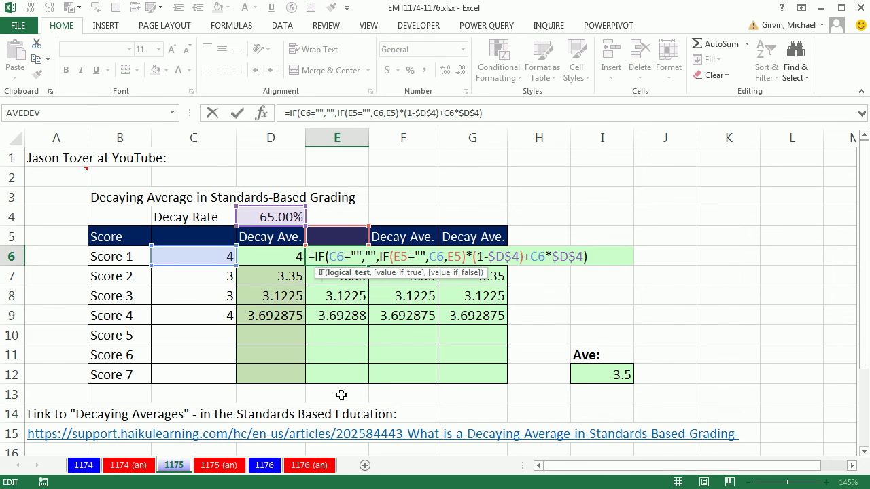
pyautogui.press('Escape')
pyautogui.doubleClick(402, 256)
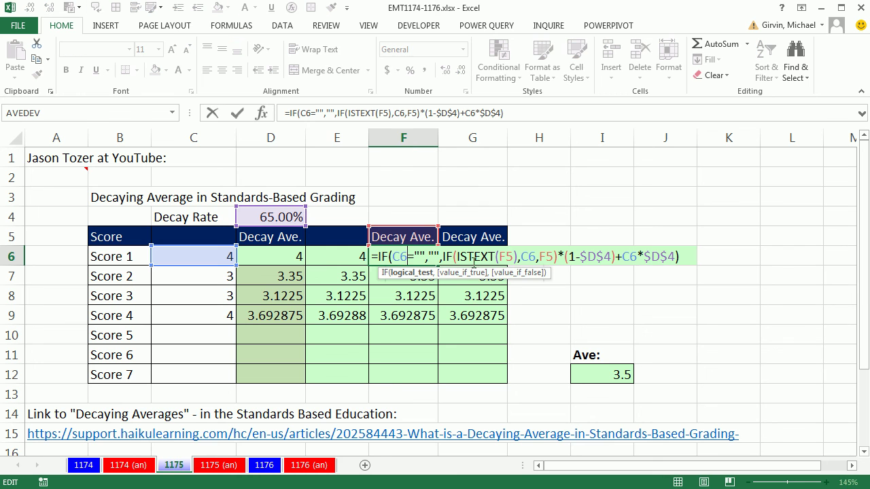
pyautogui.press('Escape')
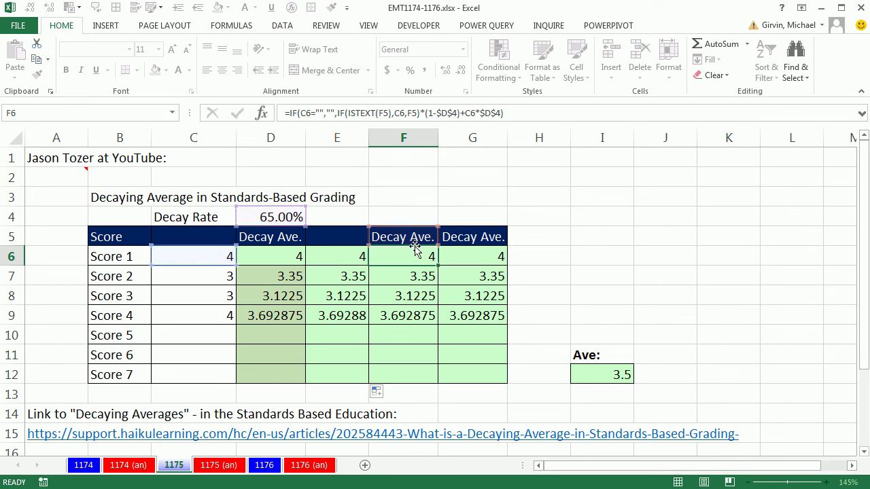
pyautogui.doubleClick(458, 255)
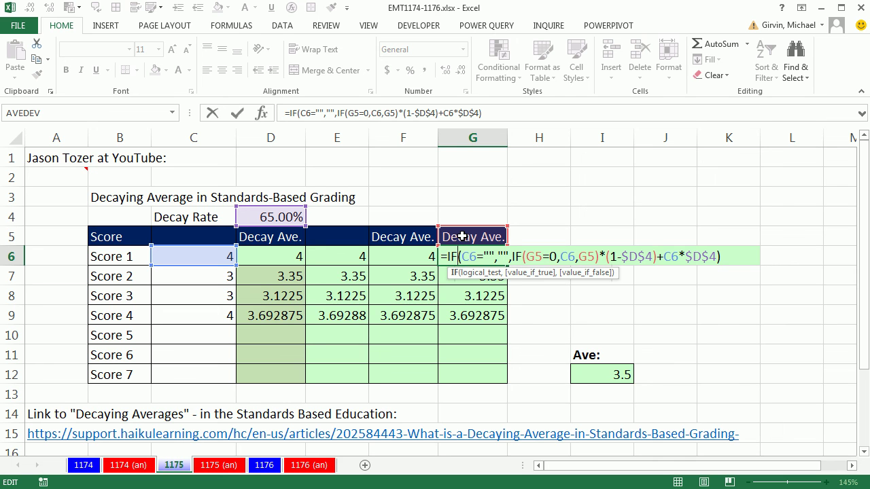
pyautogui.press('Right')
pyautogui.press('Right')
pyautogui.press('Right')
pyautogui.press('Right')
pyautogui.press('Right')
pyautogui.press('Right')
pyautogui.press('Right')
pyautogui.press('Right')
pyautogui.press('Right')
pyautogui.press('Right')
pyautogui.press('Right')
pyautogui.press('Right')
pyautogui.press('Right')
pyautogui.press('Right')
pyautogui.press('Right')
pyautogui.press('Right')
pyautogui.press('Right')
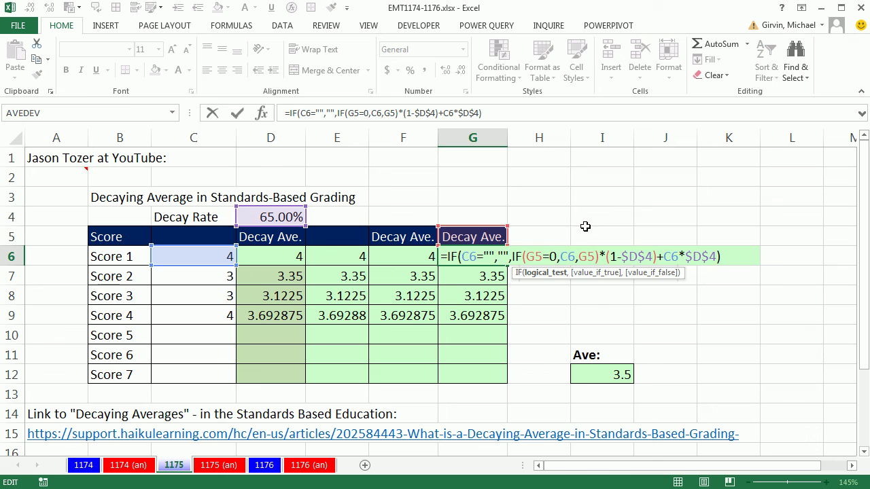
pyautogui.press('Escape')
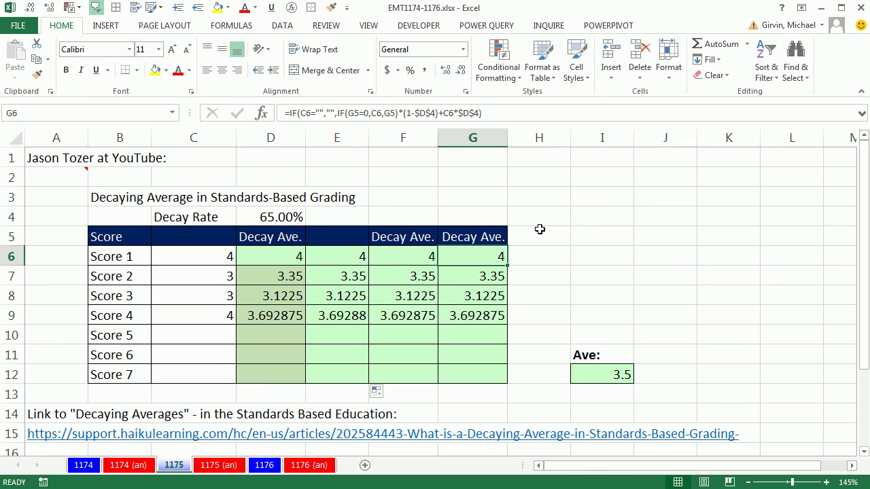
pyautogui.click(285, 278)
pyautogui.press('F2')
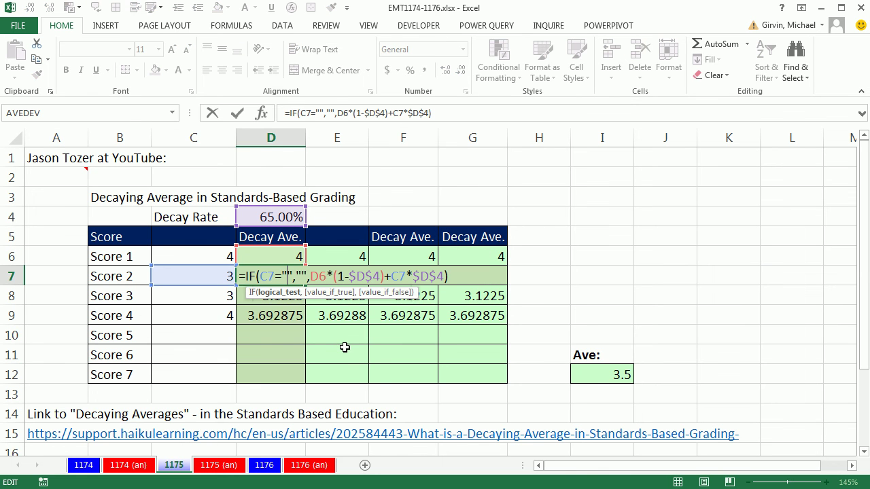